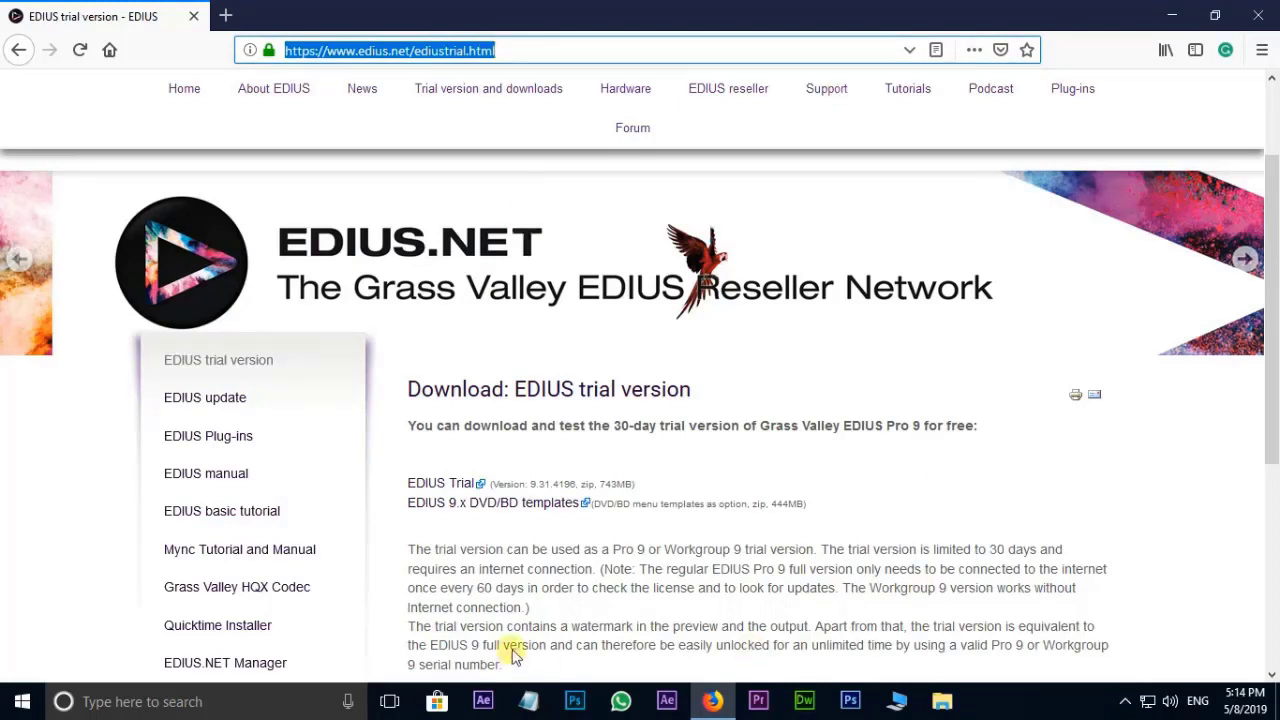
left_click(450, 487)
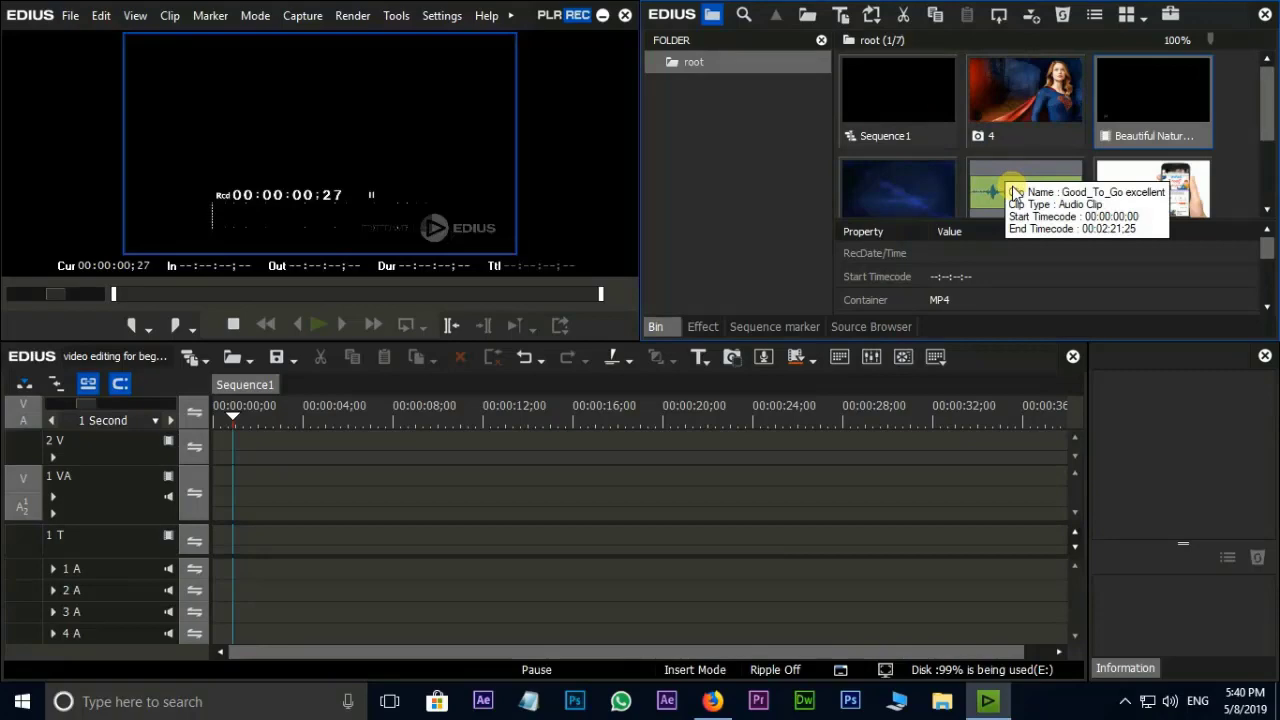
Place the Beautiful Nature clip from the bin at the start of the 1 VA track
left_click_drag(1153, 100, 240, 470)
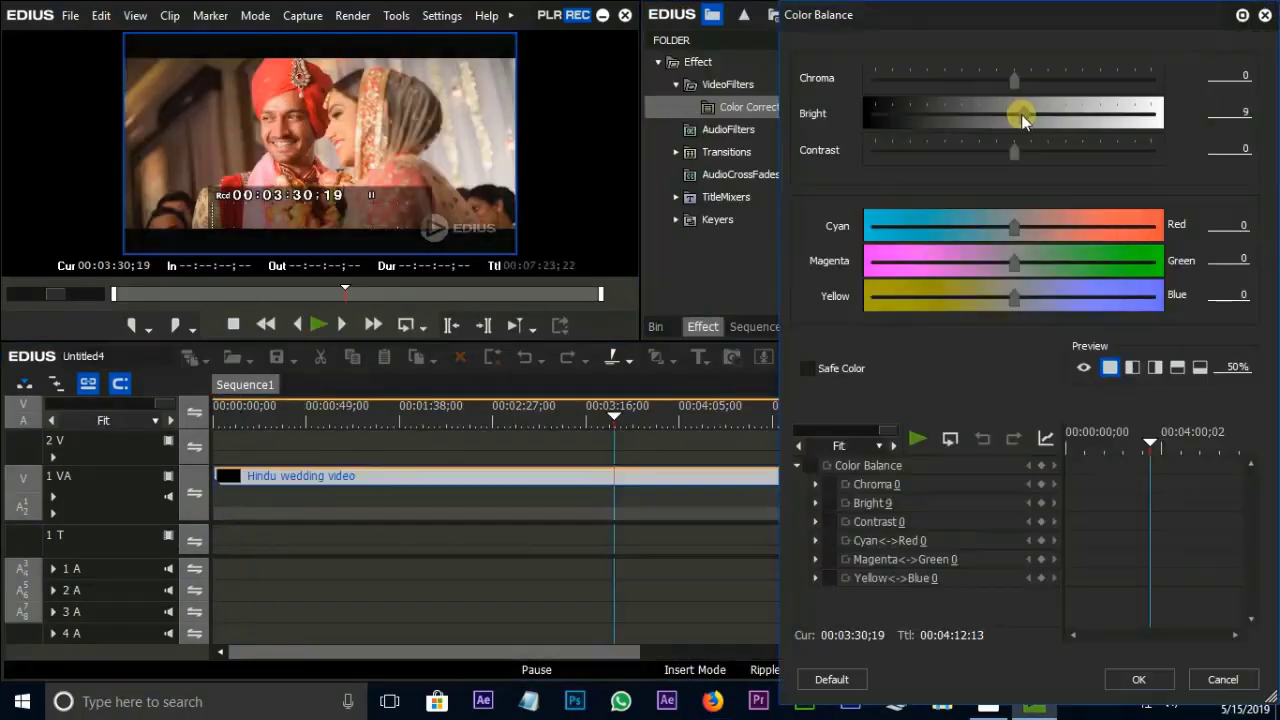
Adjust the brightness and contrast of the Hindu wedding video in Color Balance, shift its colours towards red and green, and apply
left_click_drag(1022, 118, 1029, 151)
left_click_drag(1014, 226, 1031, 226)
left_click_drag(1014, 261, 1054, 264)
left_click(1138, 679)
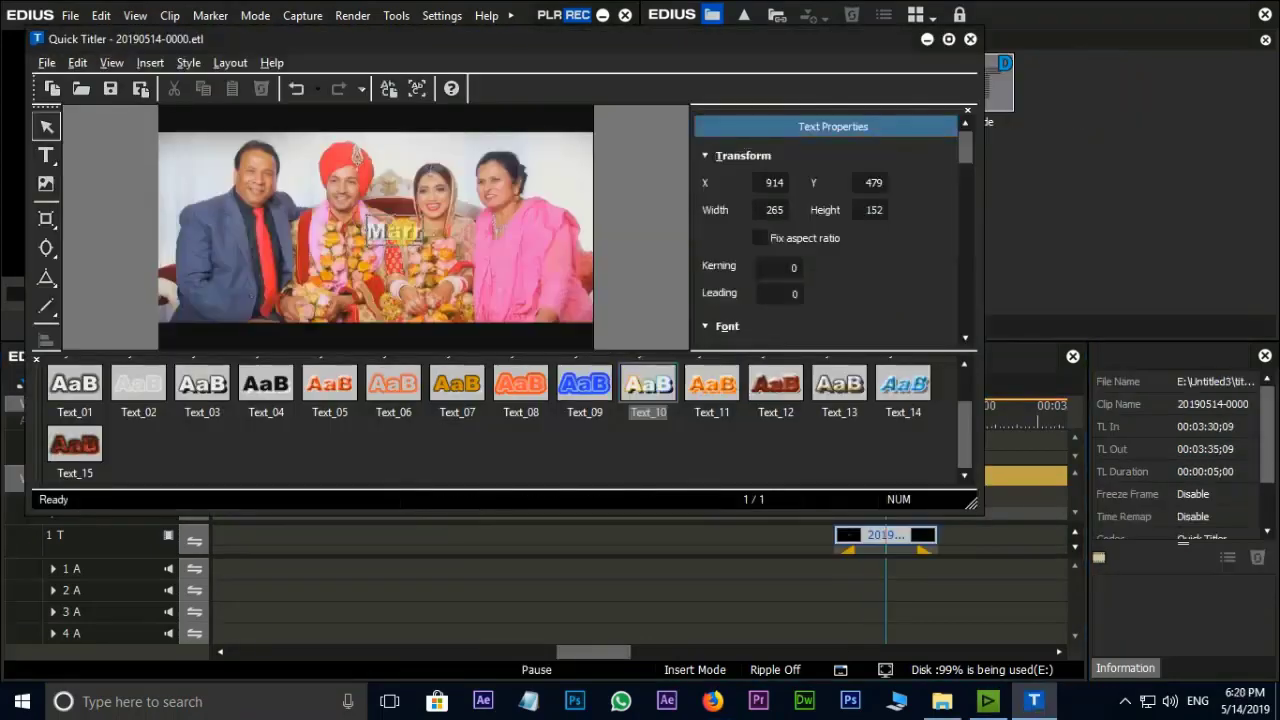
Move the Marriage title text to the lower centre of the video frame in Quick Titler
left_click_drag(425, 245, 394, 300)
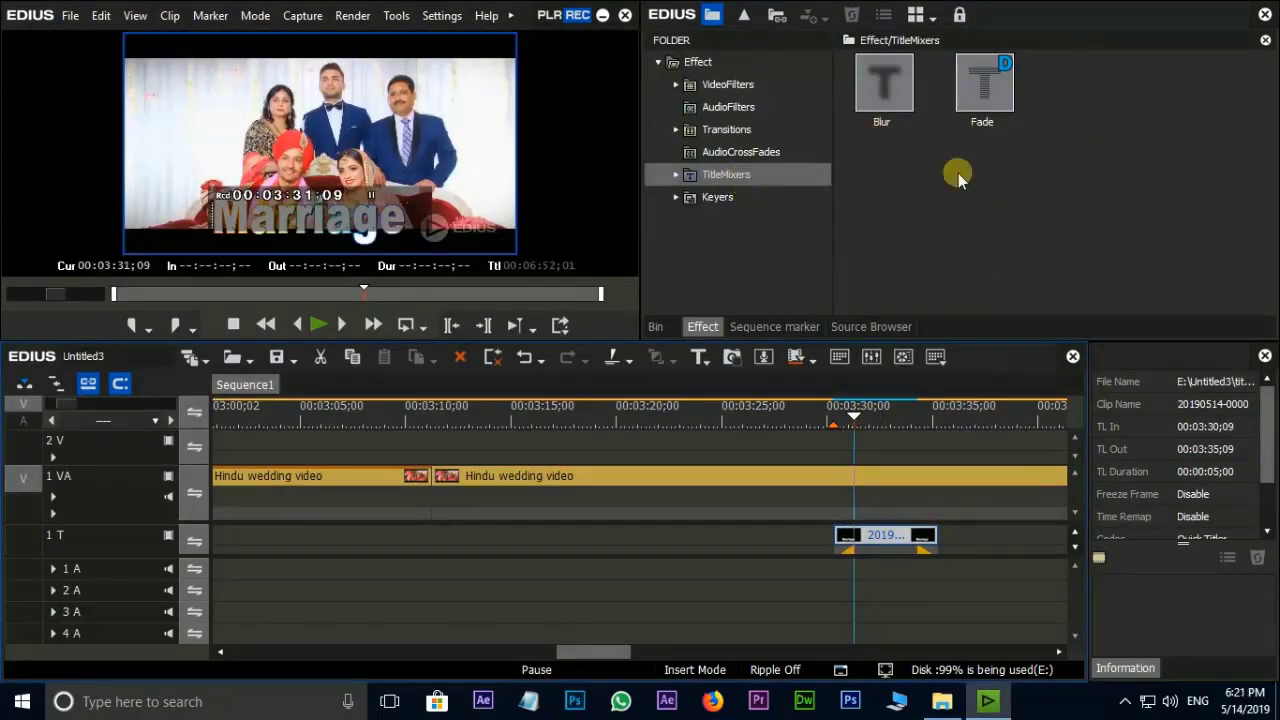
Apply the Fade title mixer to the Marriage title, preview it on the timeline, and apply the Blur mixer in its place
left_click(984, 88)
left_click(865, 413)
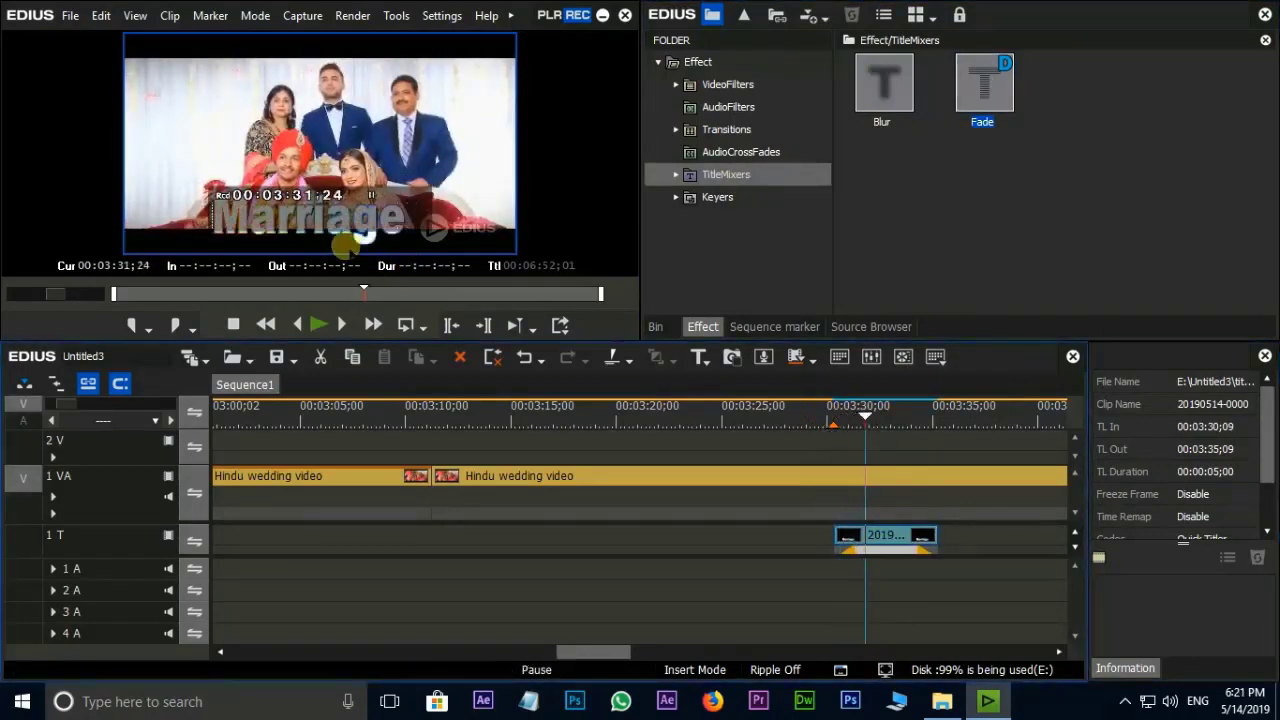
left_click_drag(880, 88, 887, 535)
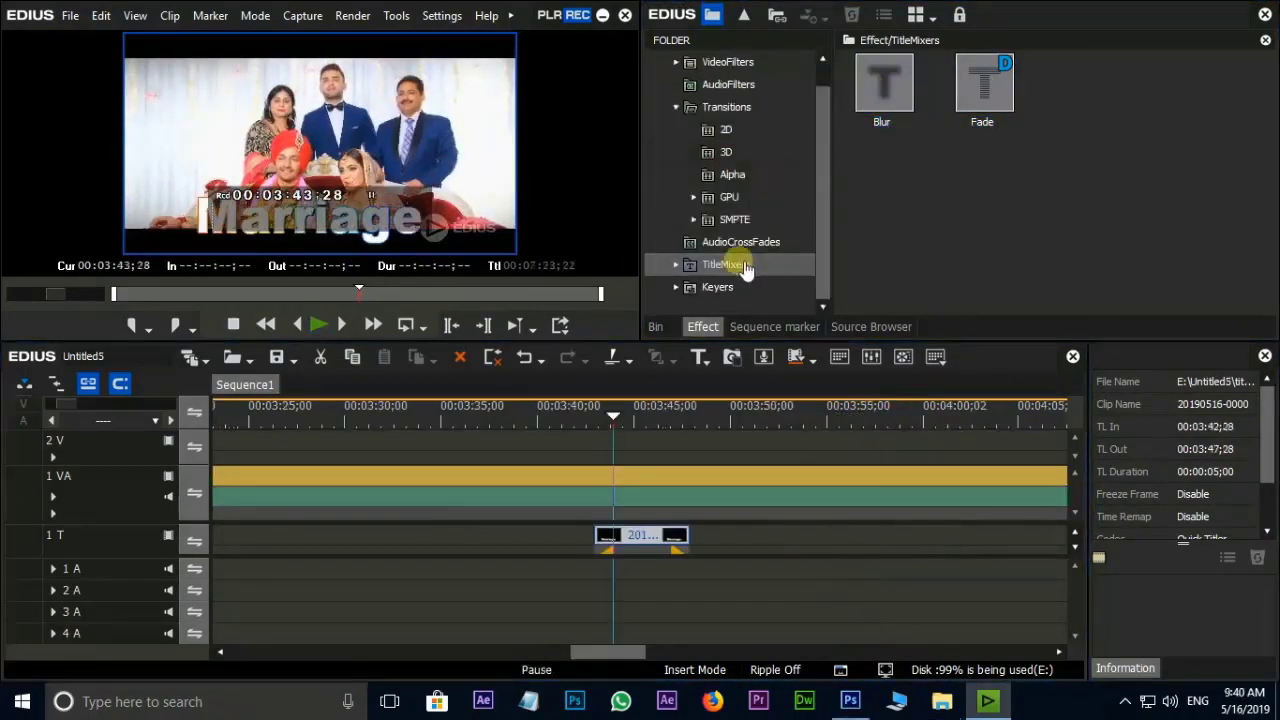
Try the Slide A Right title mixer on the Marriage title, replace it with a Wipe Horizontal mixer, and preview the result
left_click(676, 265)
left_click(735, 152)
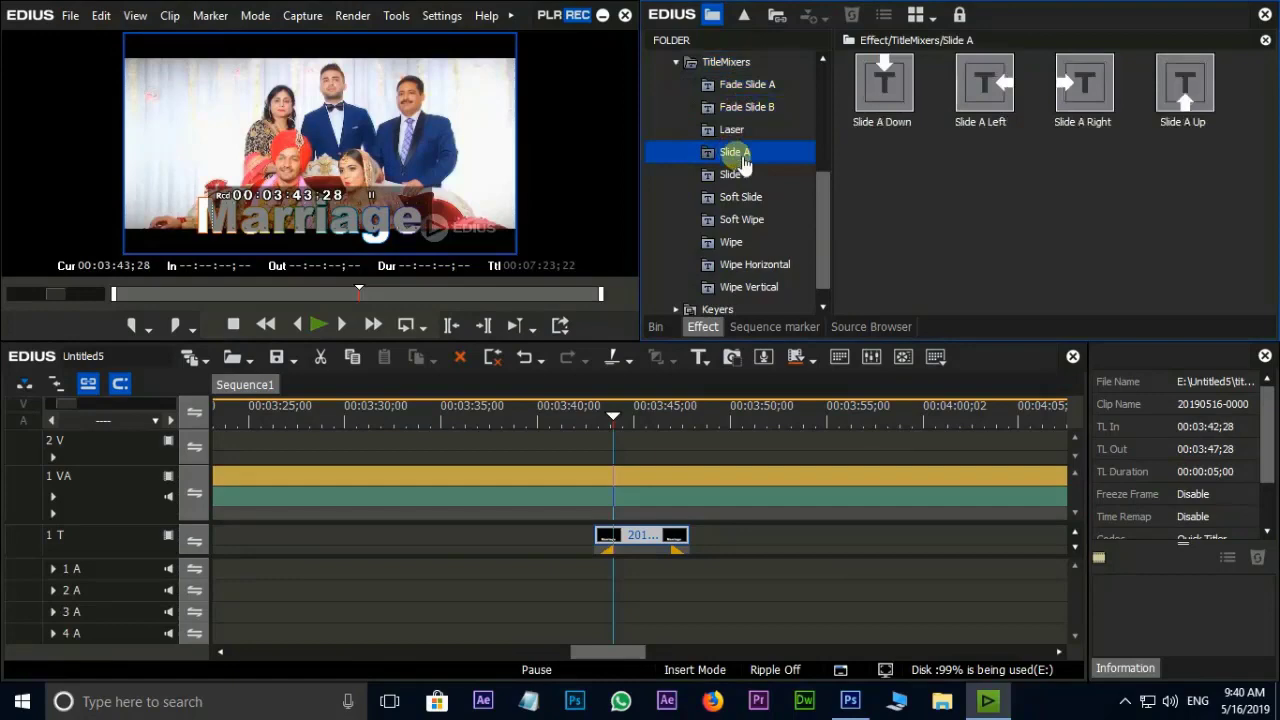
left_click(878, 125)
left_click(623, 414)
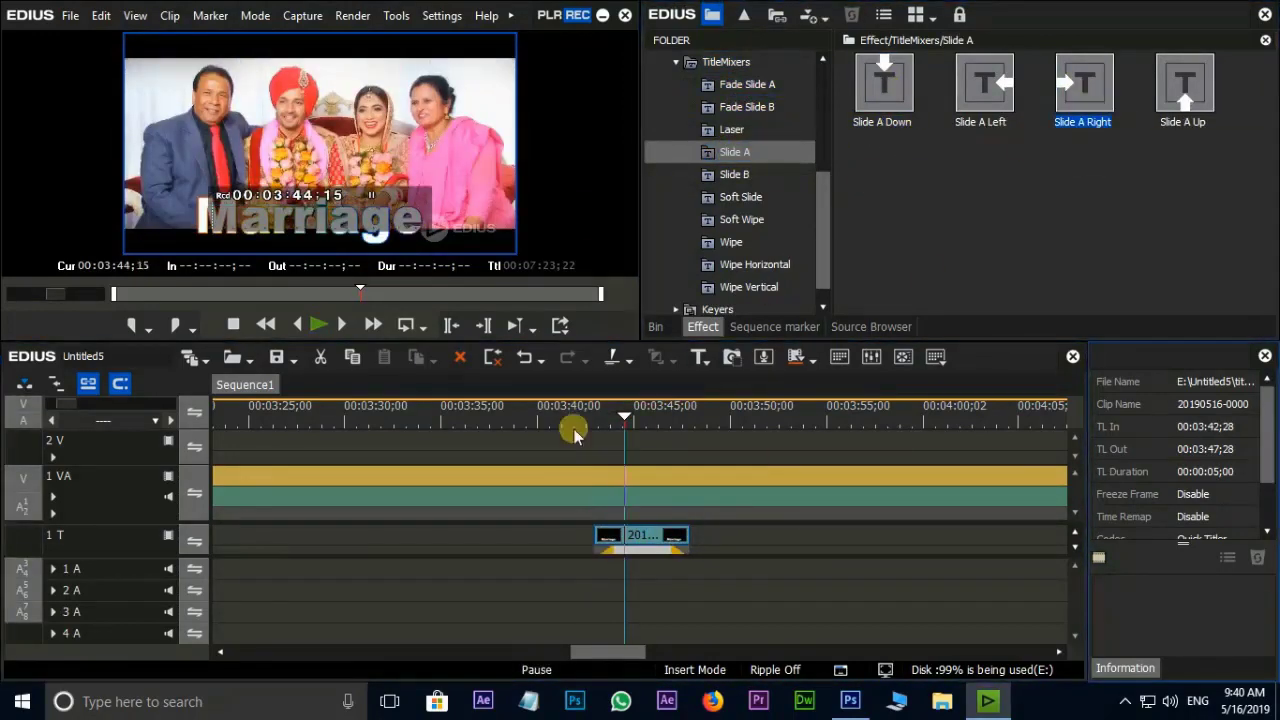
left_click(746, 107)
left_click(755, 264)
left_click(592, 414)
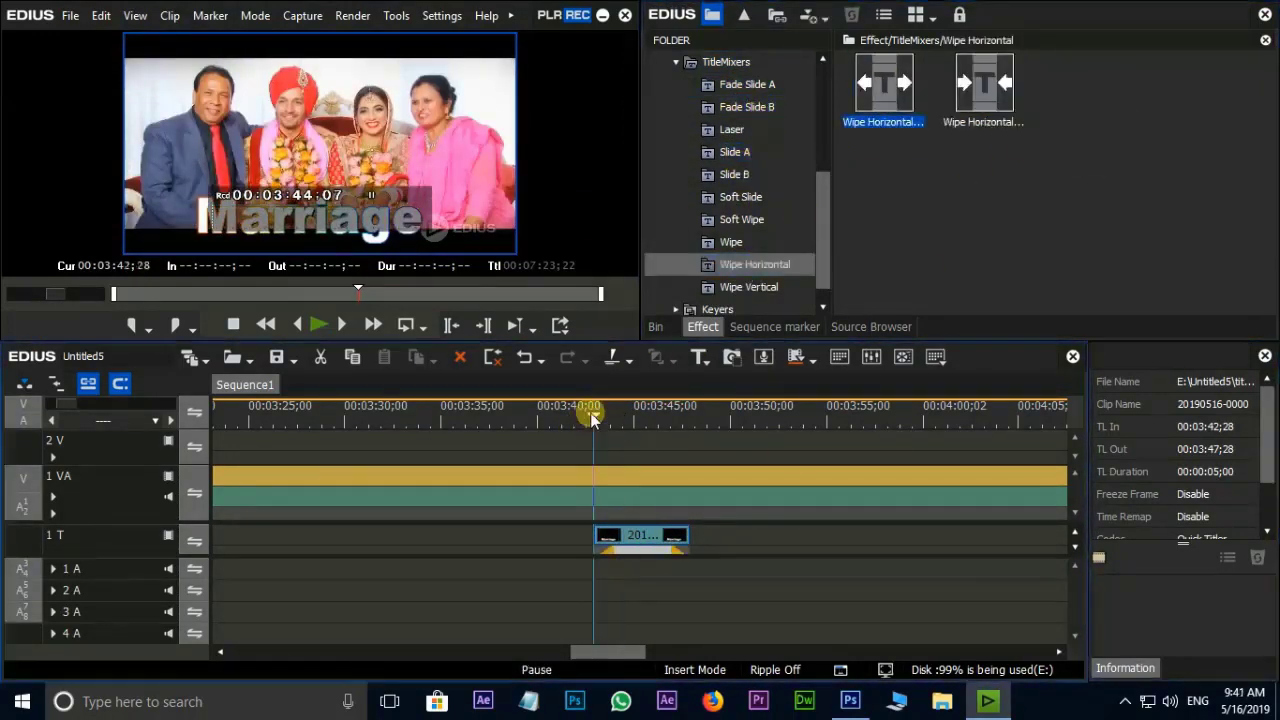
left_click(676, 62)
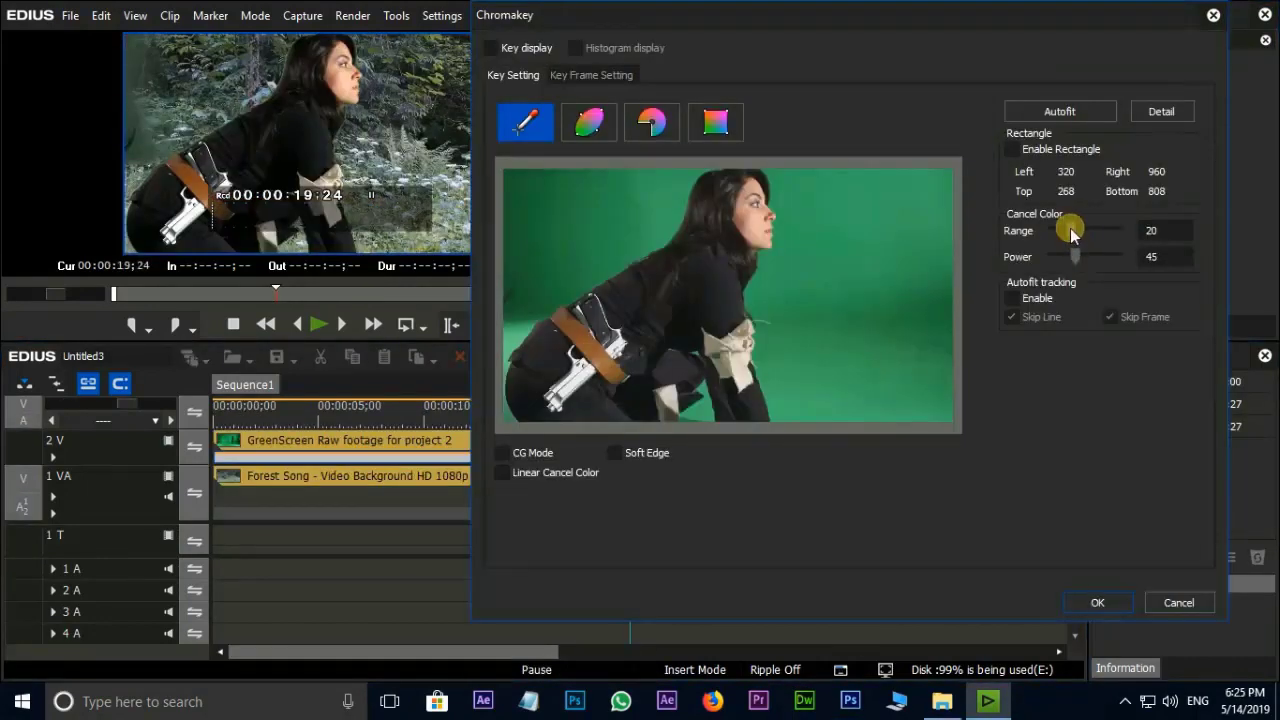
Switch the Chromakey to the colour-sector selection mode and adjust the key region over the green area of the colour chart
left_click(651, 121)
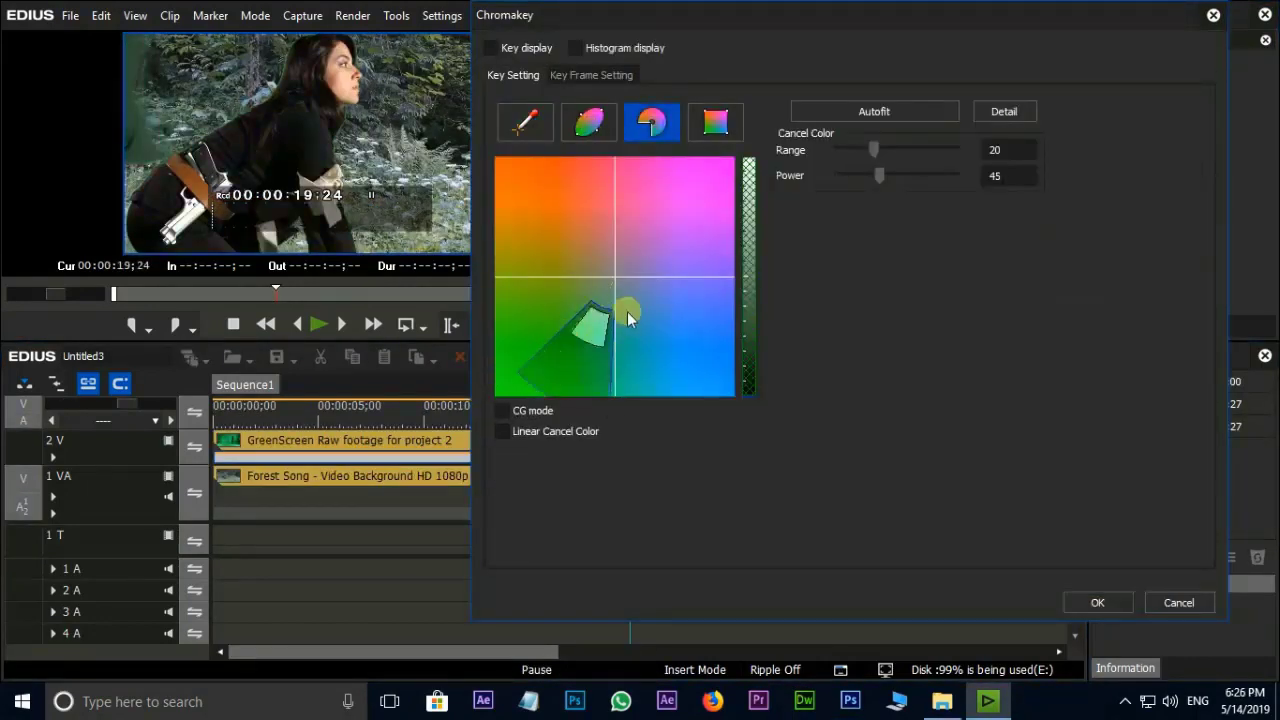
left_click_drag(628, 318, 600, 337)
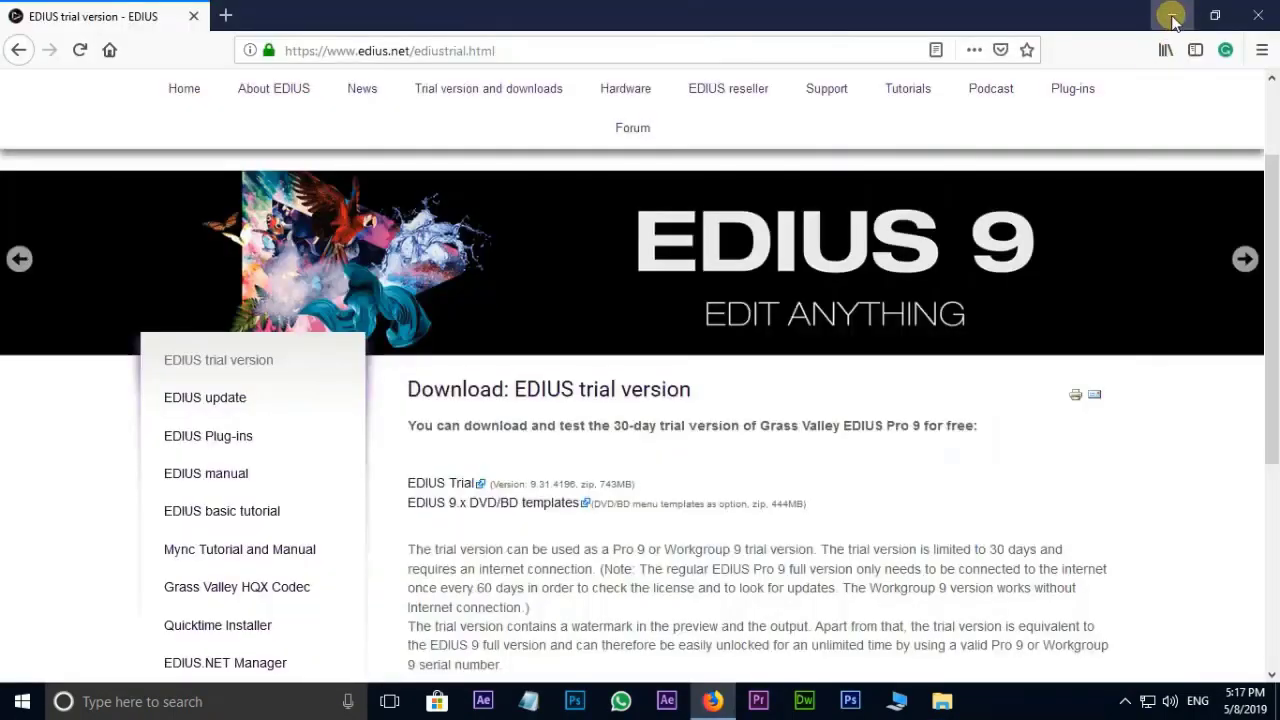
Minimize the browser and launch EDIUS 9 from the desktop
left_click(1173, 17)
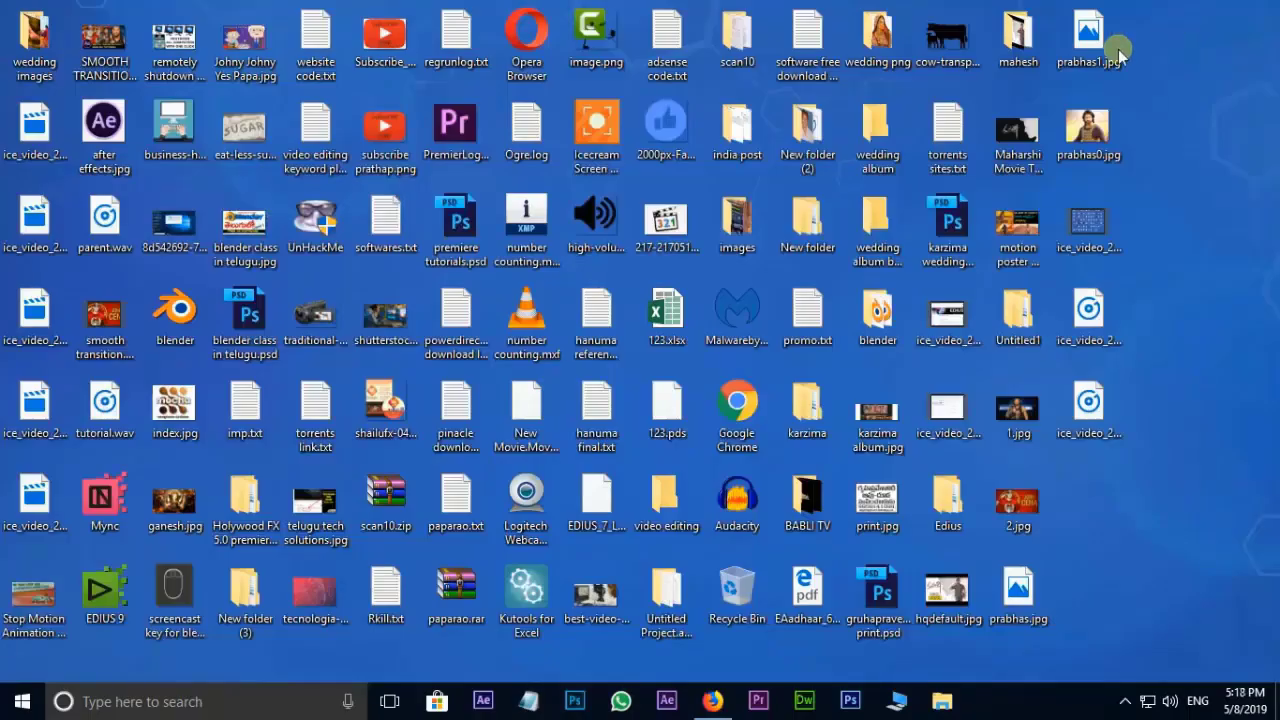
double_click(110, 603)
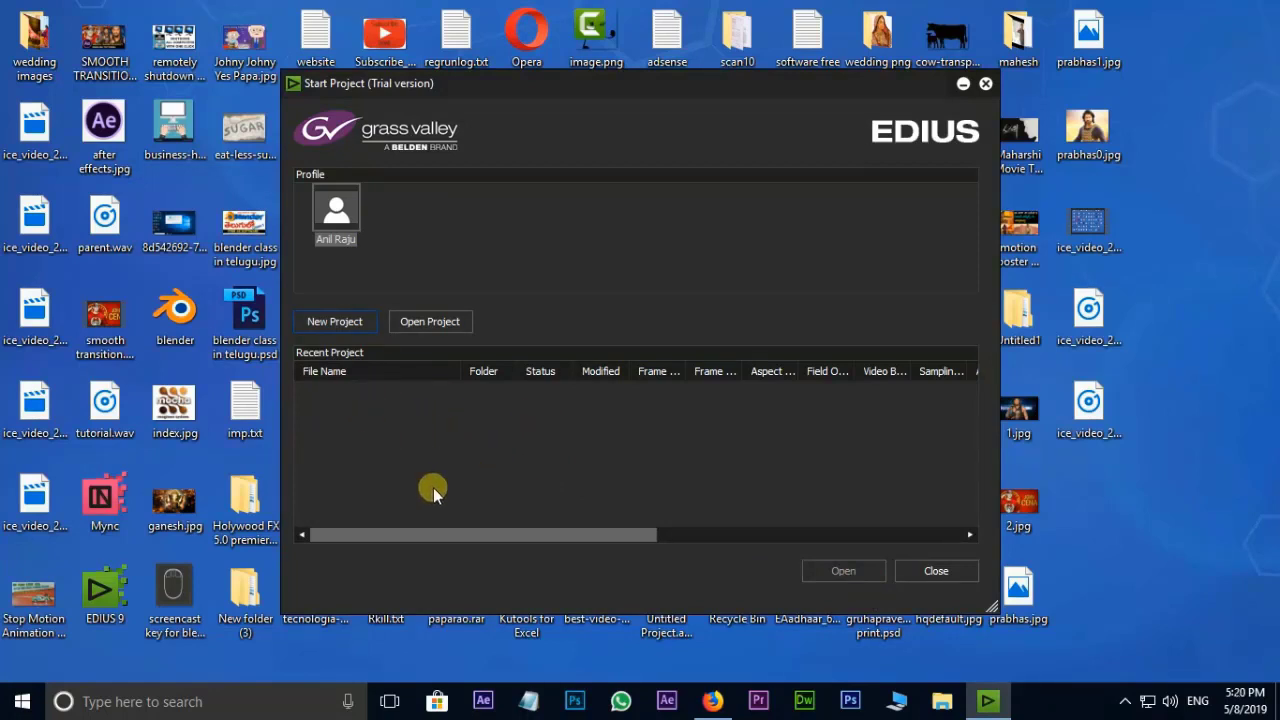
Start a new project and name it "video editing for begainners"
left_click(334, 322)
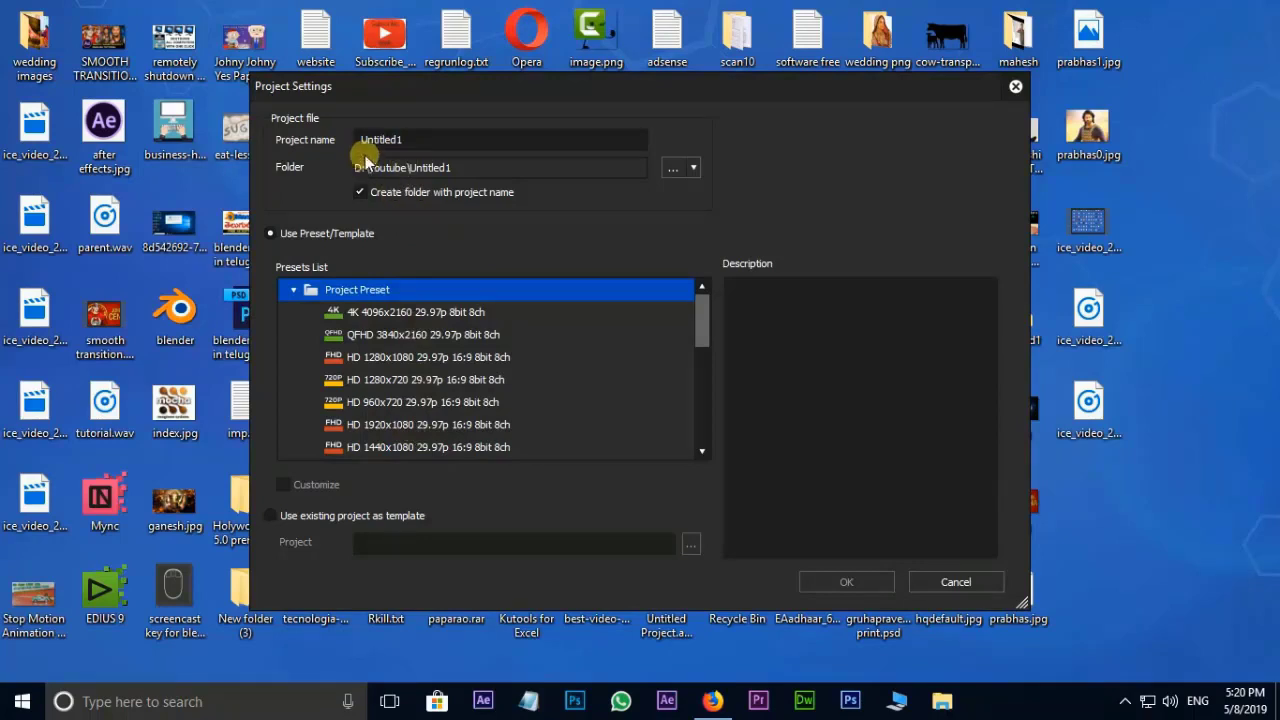
left_click_drag(420, 139, 353, 141)
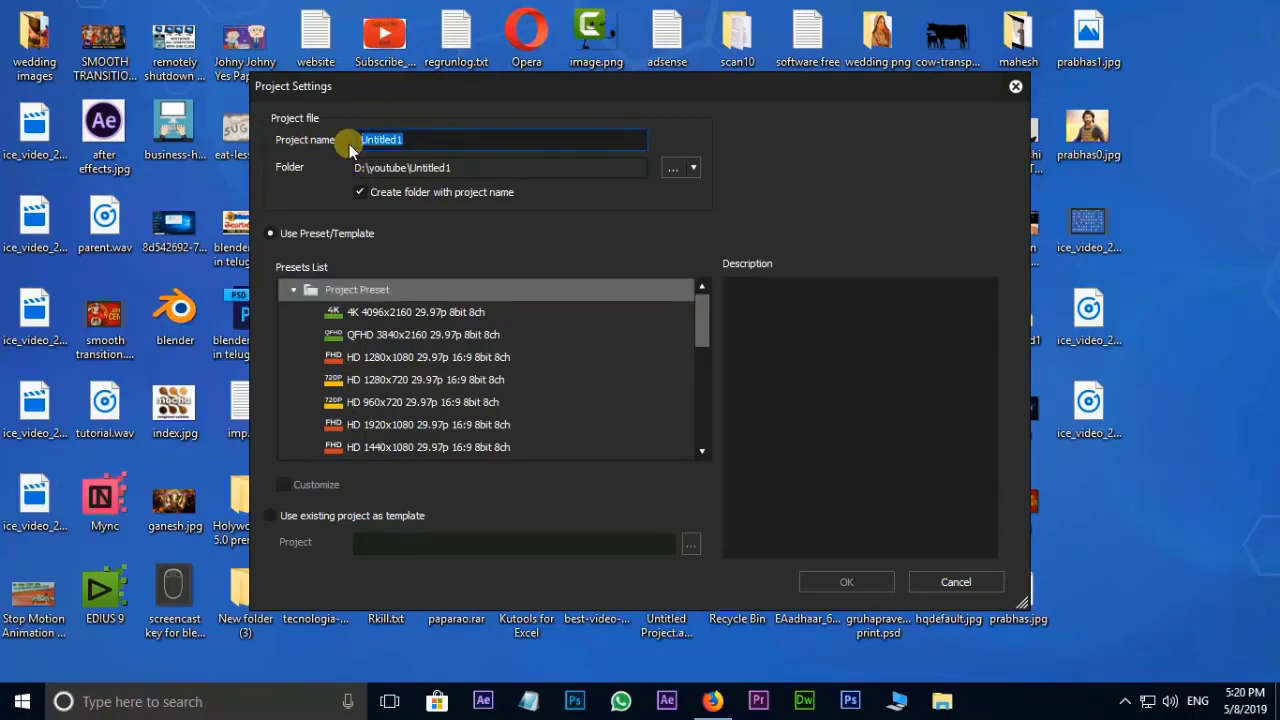
type("video edit")
type("ing for beg")
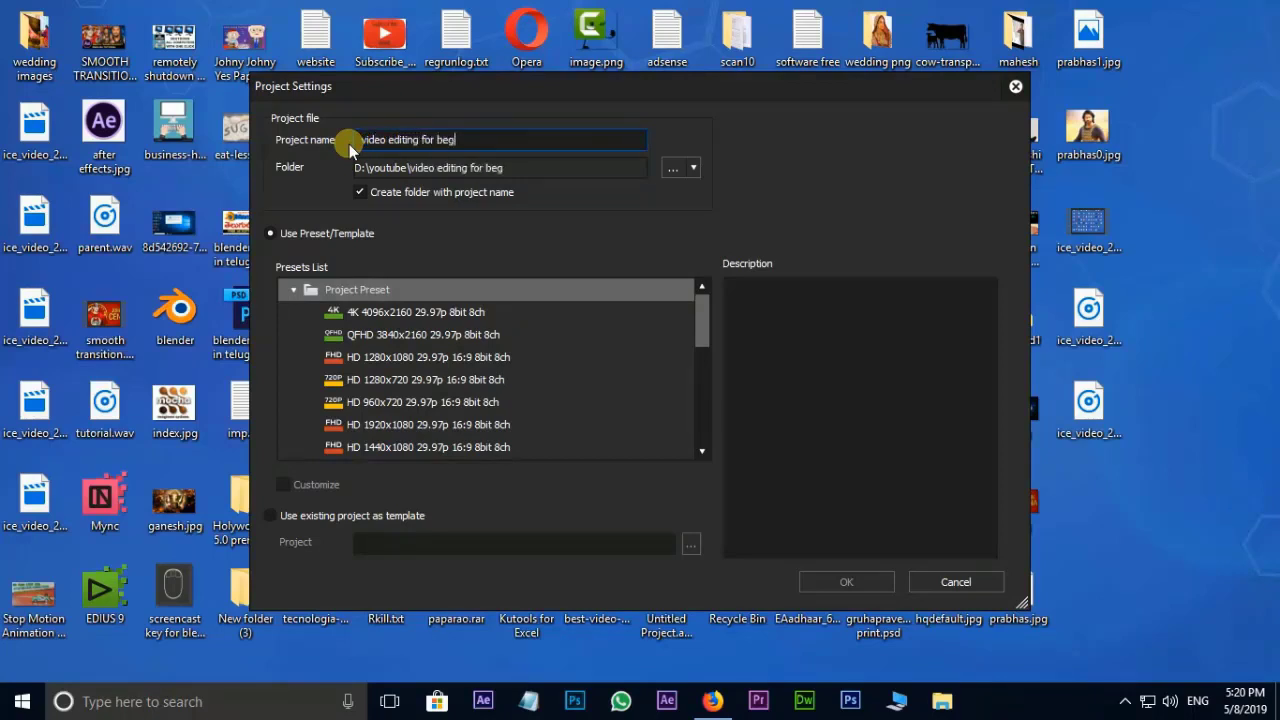
type("ainners")
Set the project folder location to Local Disk (E:)
left_click(676, 172)
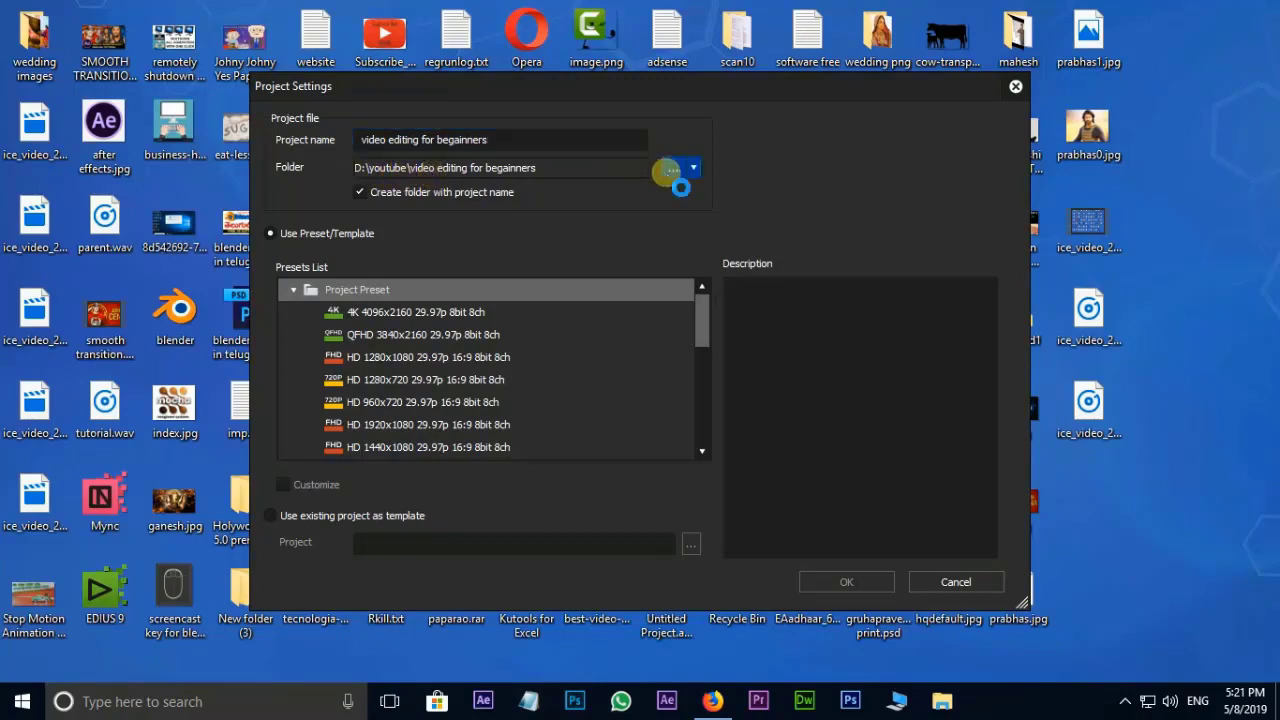
left_click(343, 390)
left_click(343, 413)
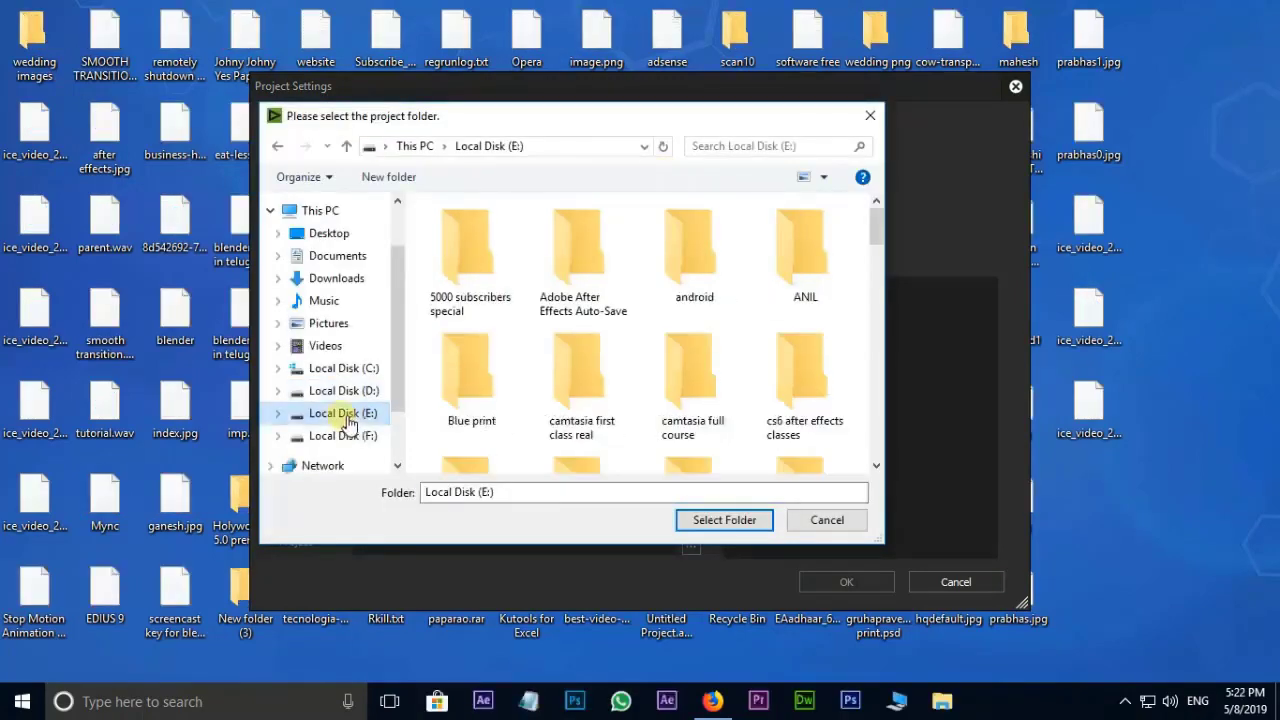
left_click(751, 380)
scroll(751, 380, "down", 10)
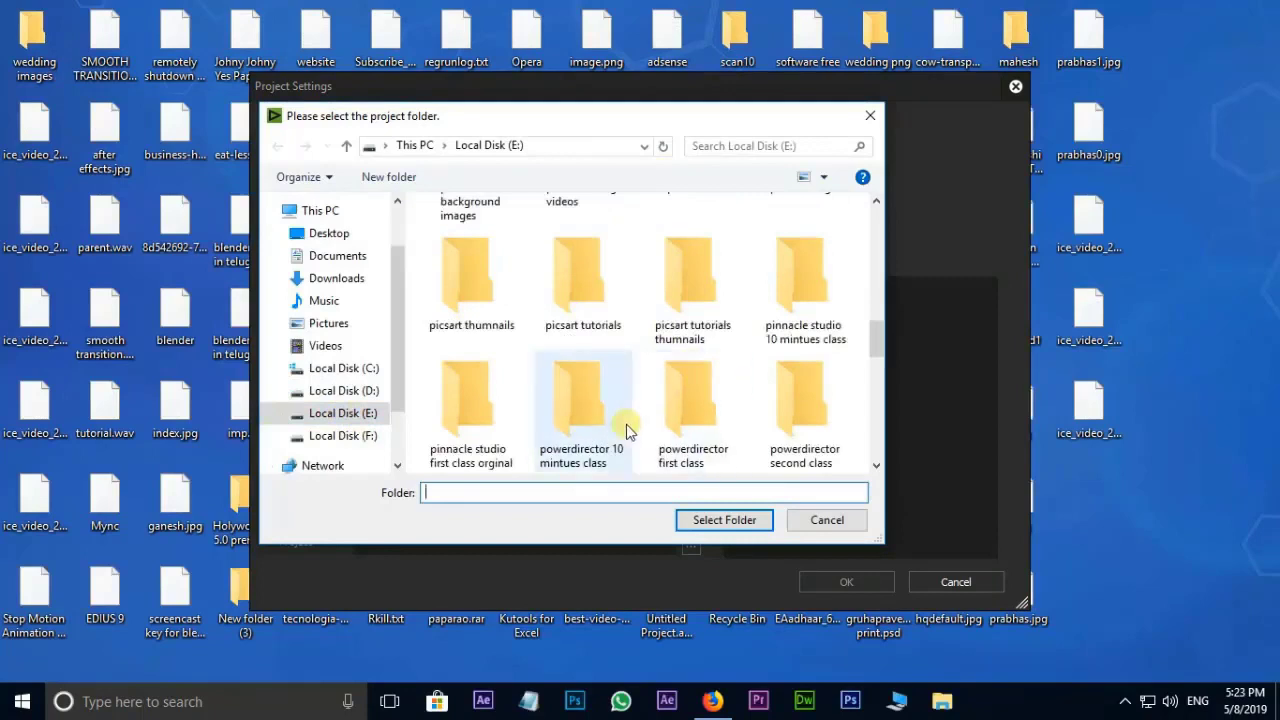
scroll(605, 405, "down", 1)
scroll(606, 406, "down", 5)
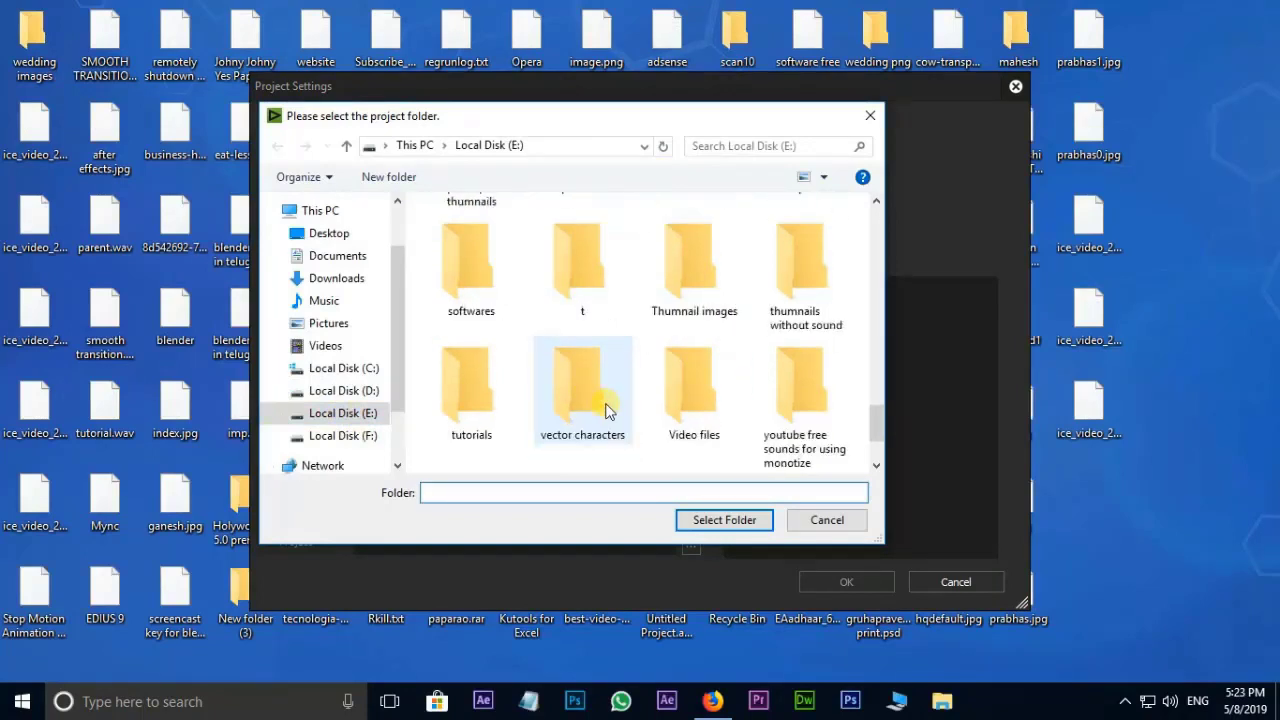
left_click(737, 522)
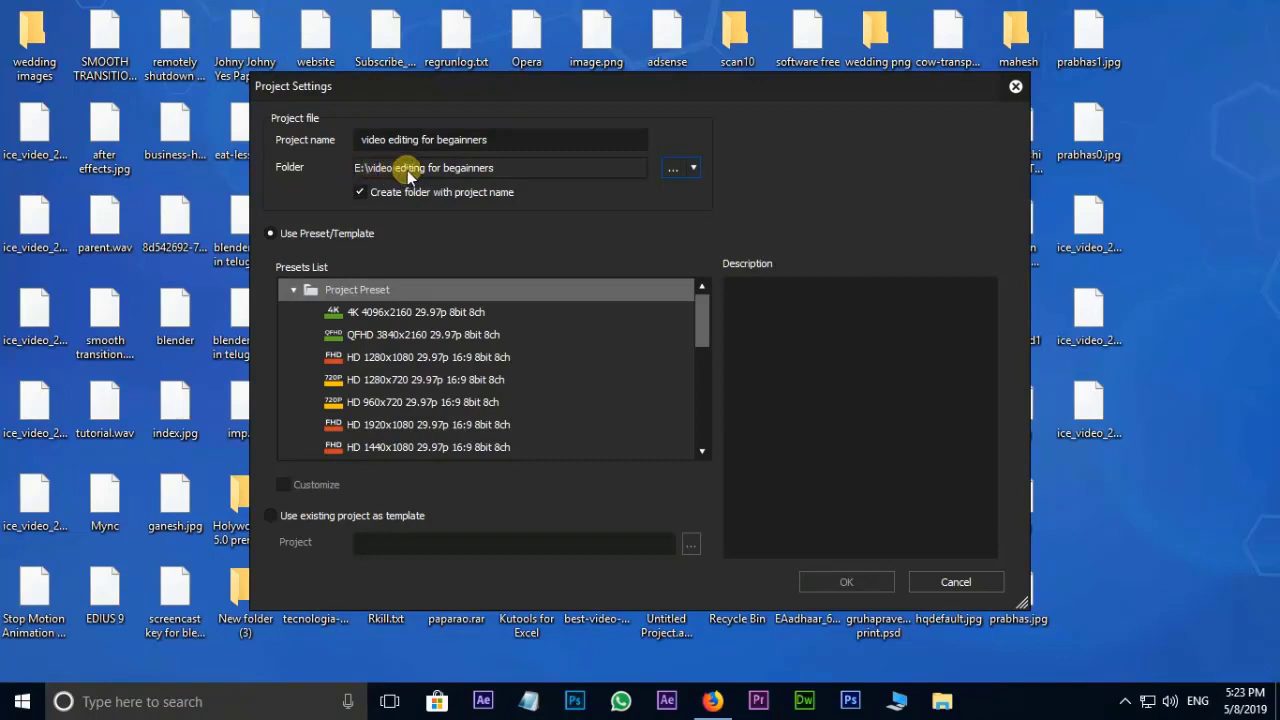
Compare the project presets, choose HD 1280x1080 29.97p 16:9 8bit 8ch, and create the project
left_click(430, 233)
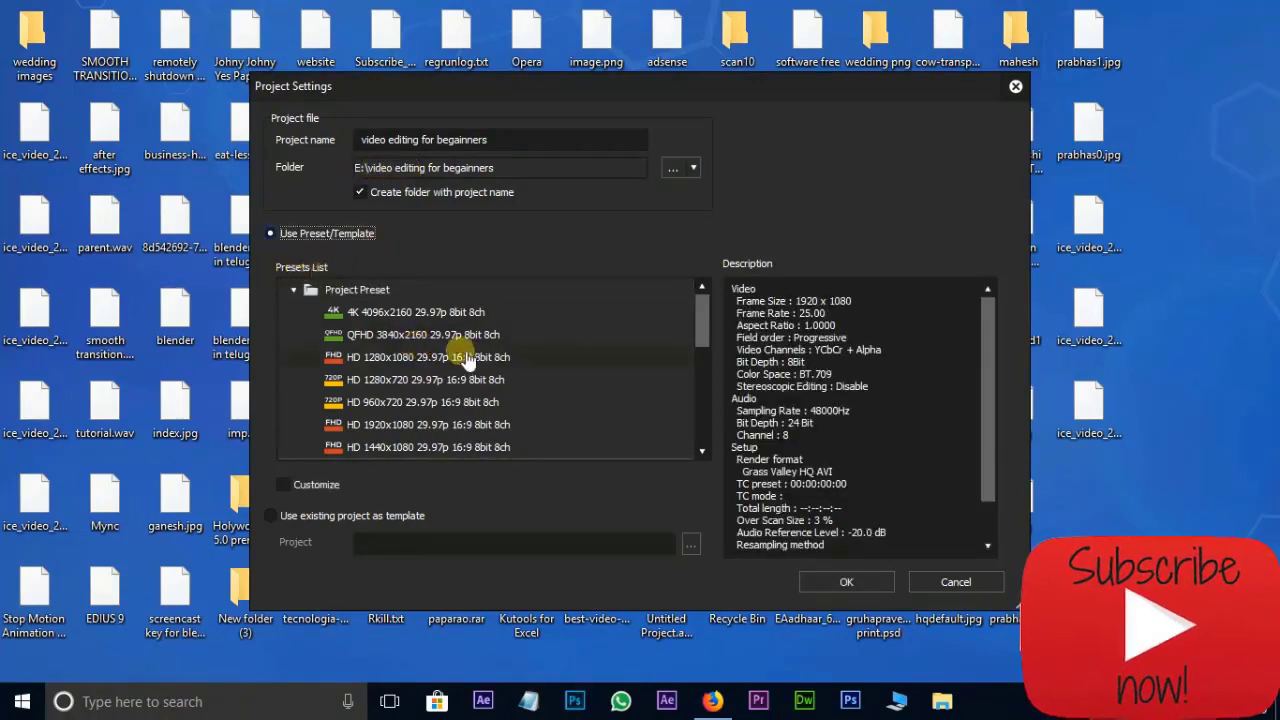
left_click(400, 430)
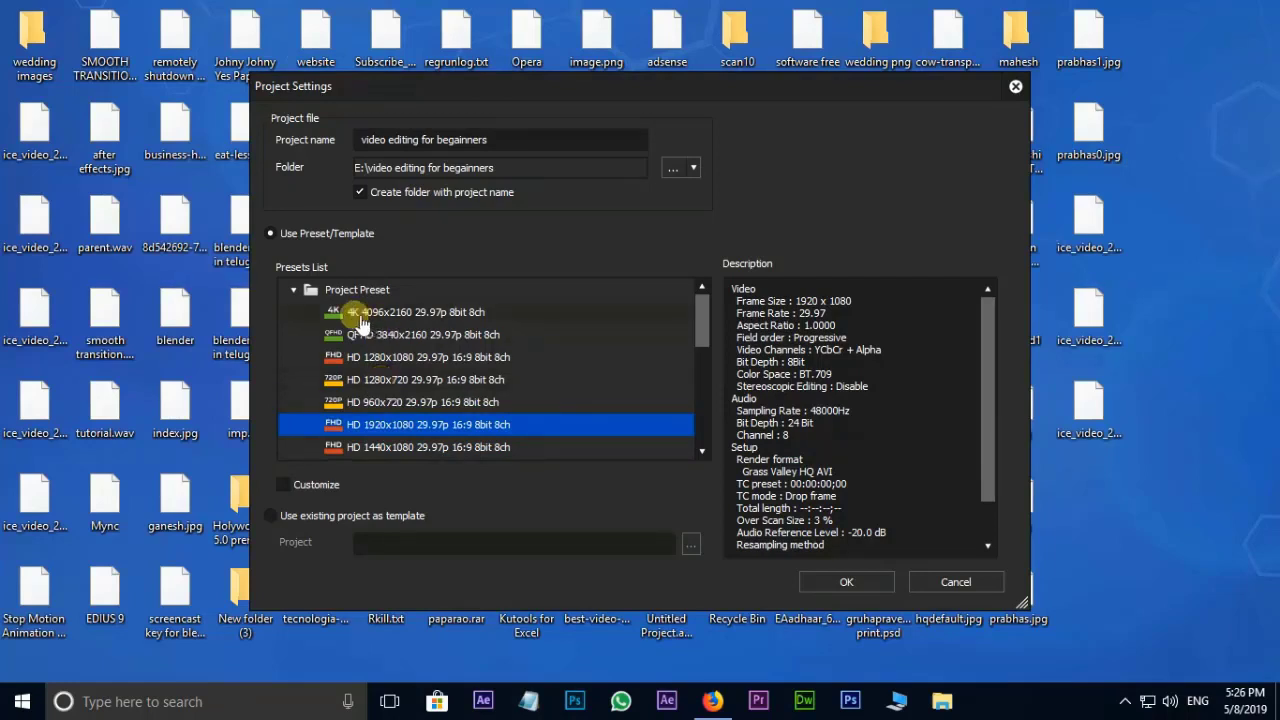
left_click(416, 318)
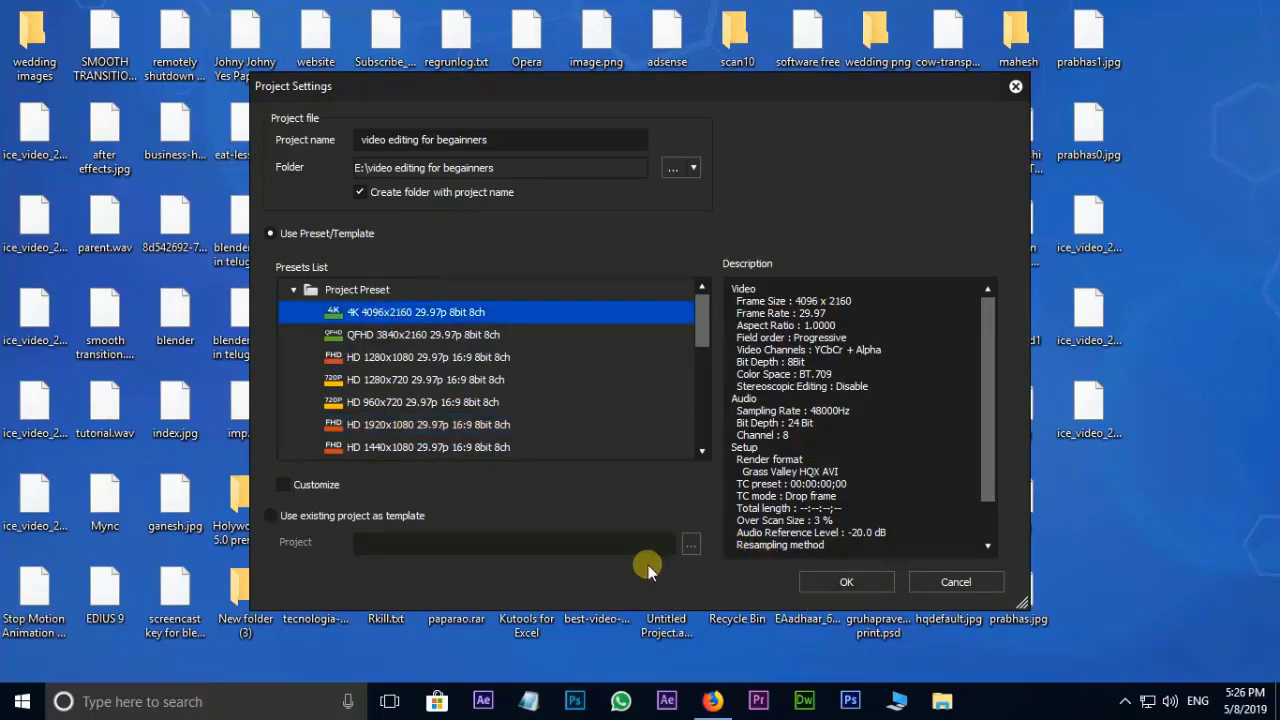
left_click(415, 360)
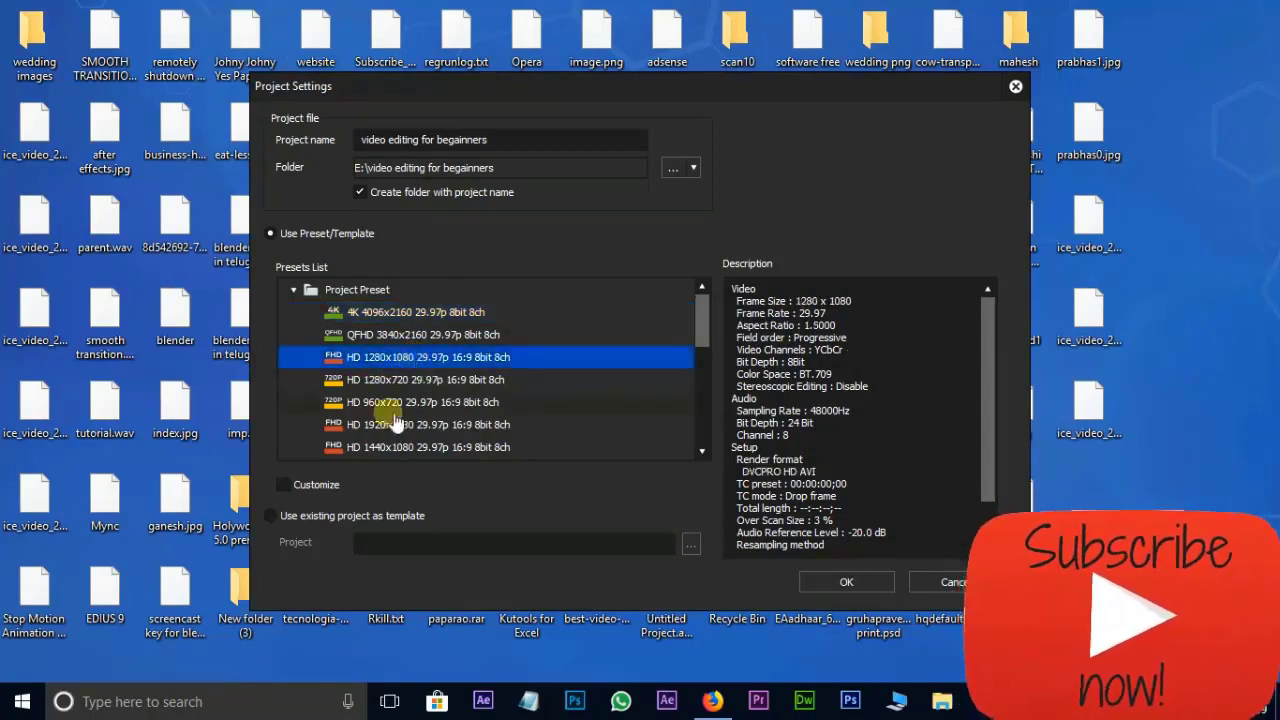
left_click(870, 590)
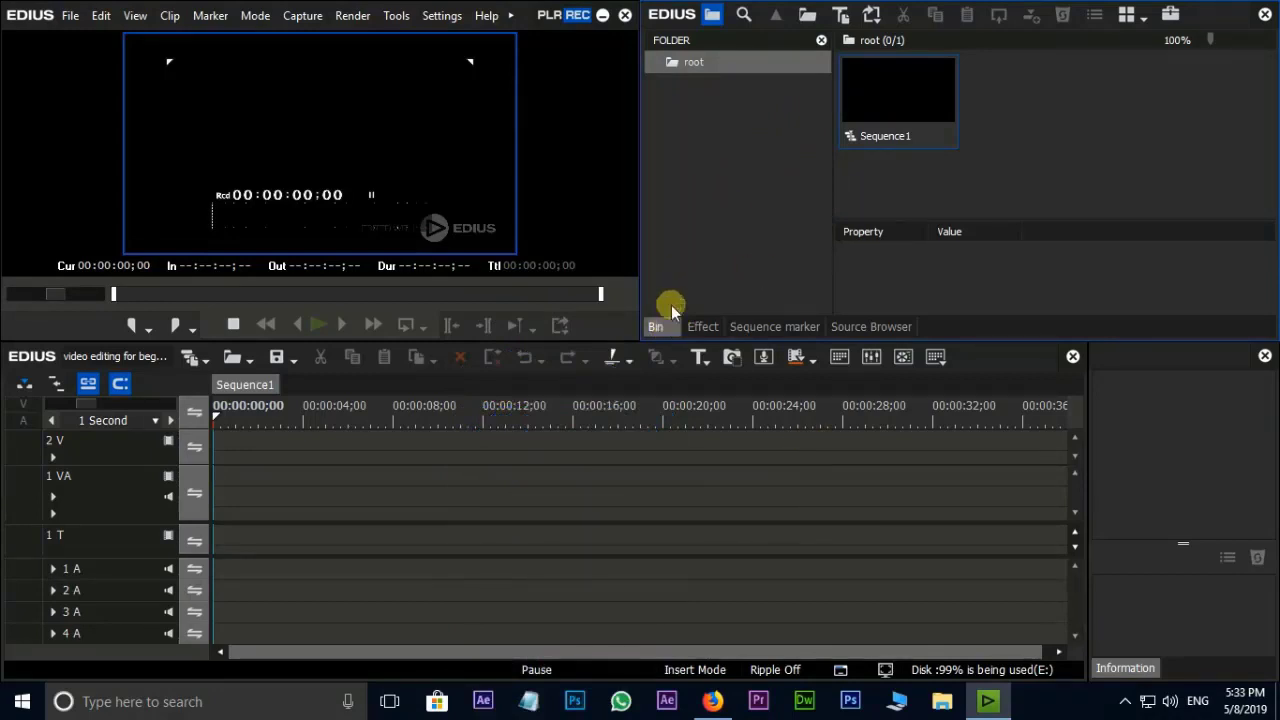
Import 4.jpg, the Beautiful Nature and Chinnaga Chinnaga videos, Good_To_Go excellent.mp3, telugumultimediatutorials.wmv and subscribe intro final.mp4 into the bin
left_click(807, 17)
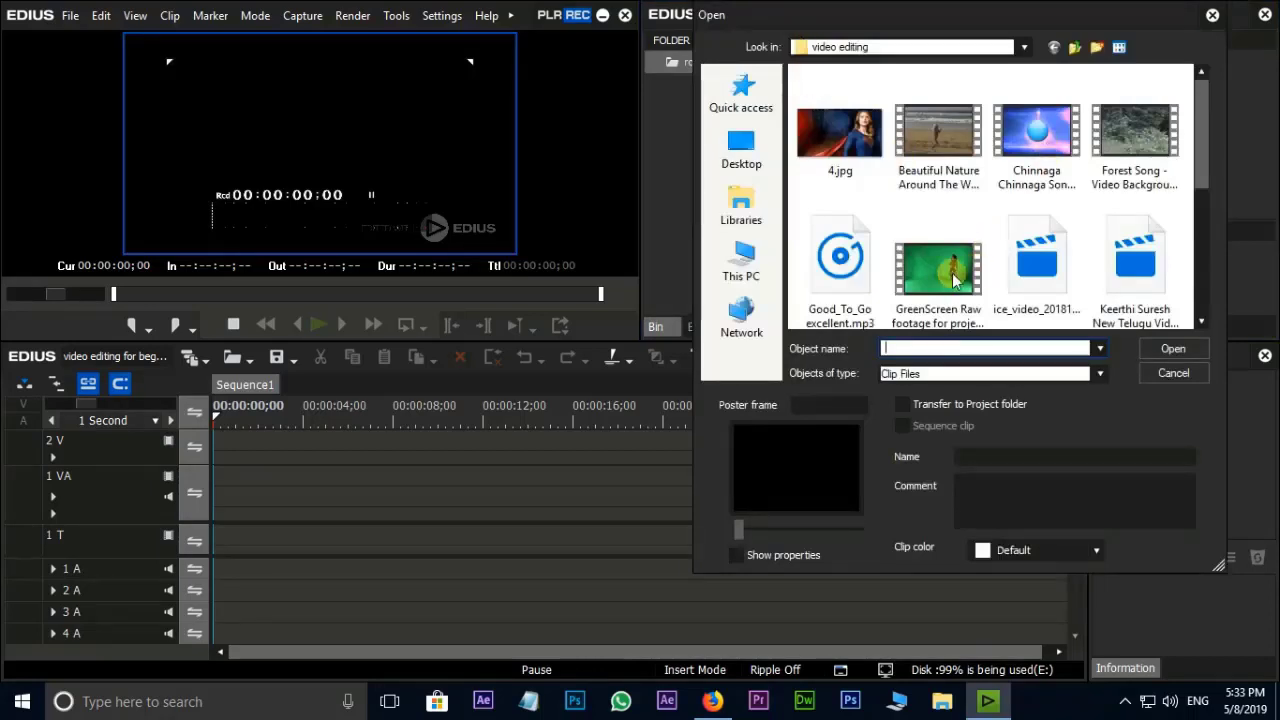
left_click(1045, 160)
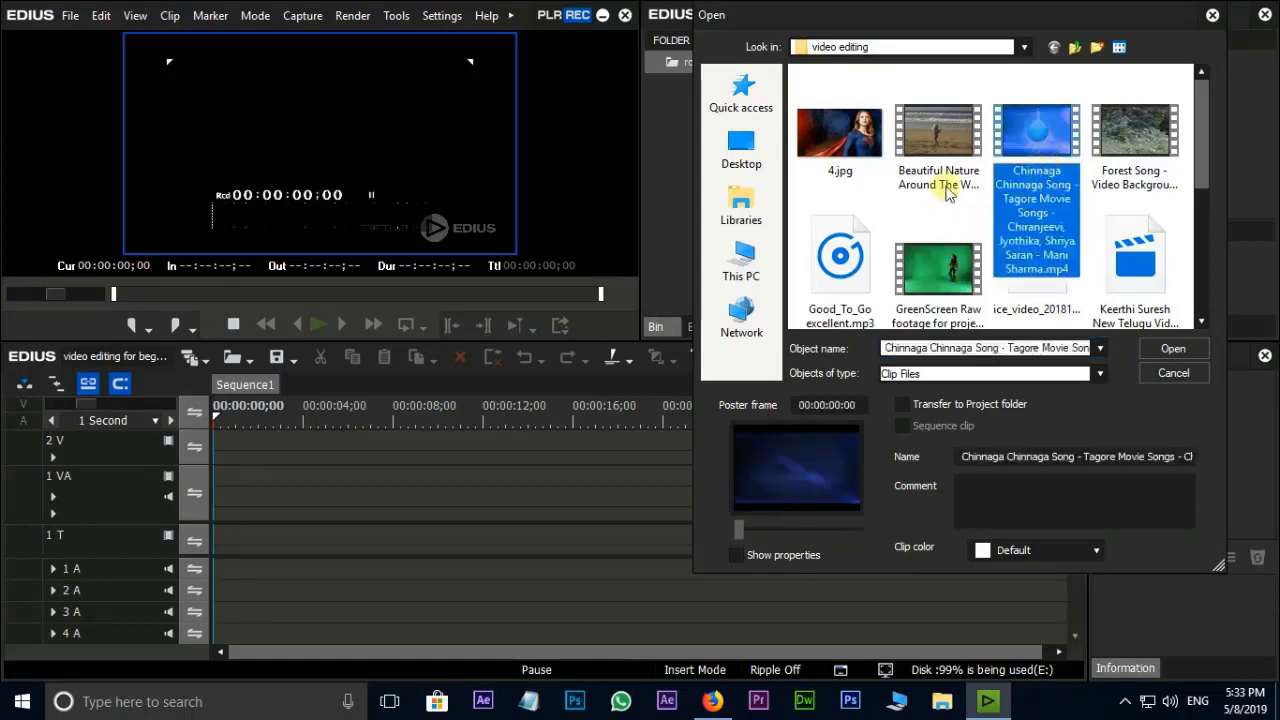
left_click(948, 190, "ctrl")
left_click(840, 142, "ctrl")
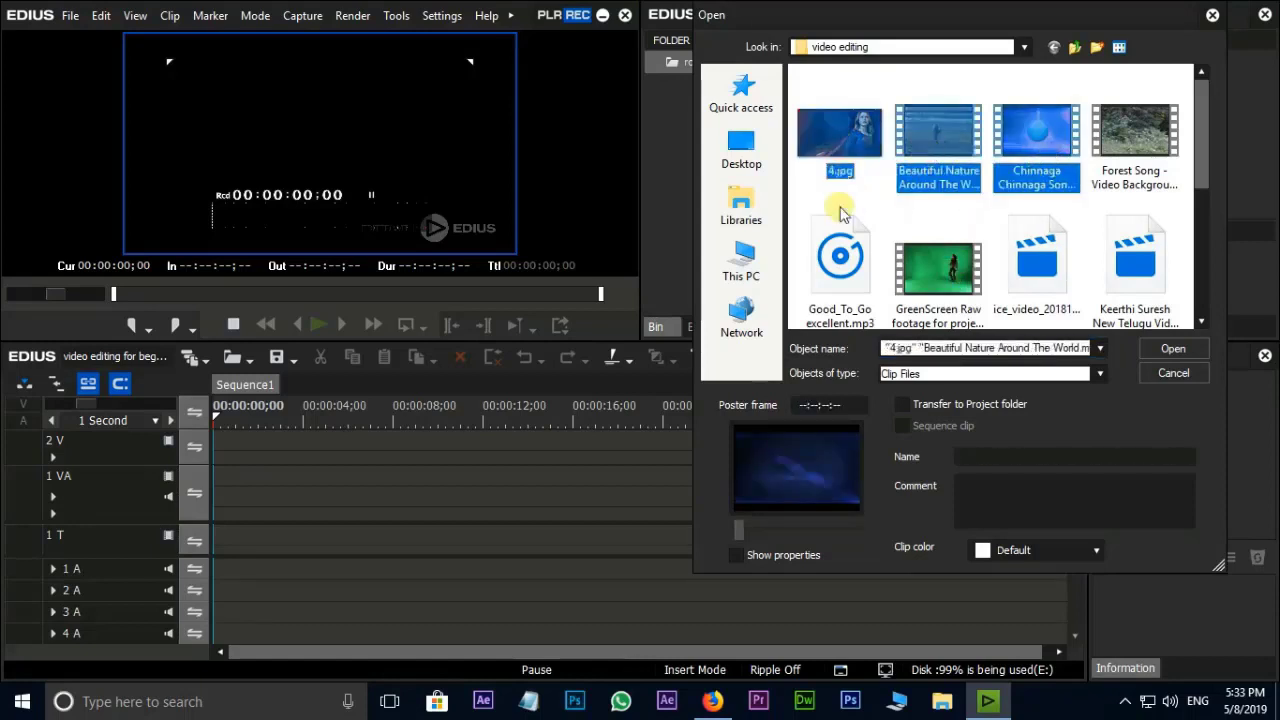
left_click(848, 288, "ctrl")
scroll(1207, 222, "down", 2)
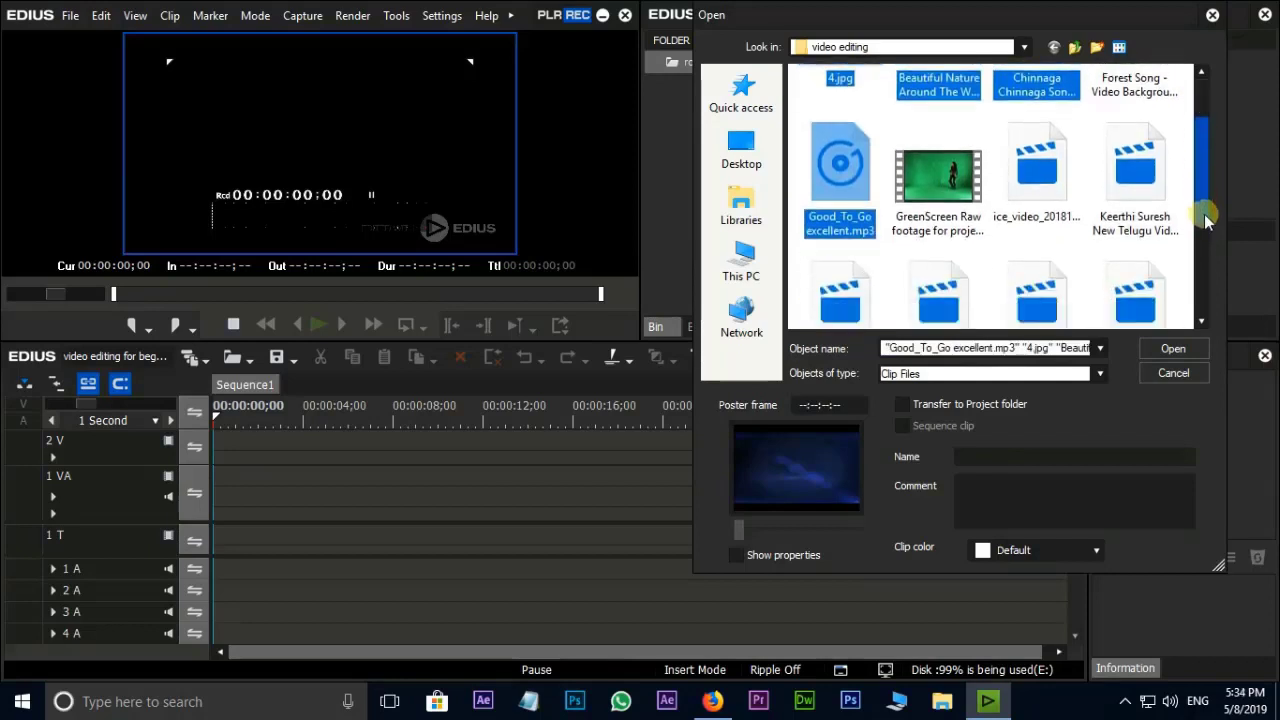
scroll(1207, 222, "down", 3)
left_click(1127, 149, "ctrl")
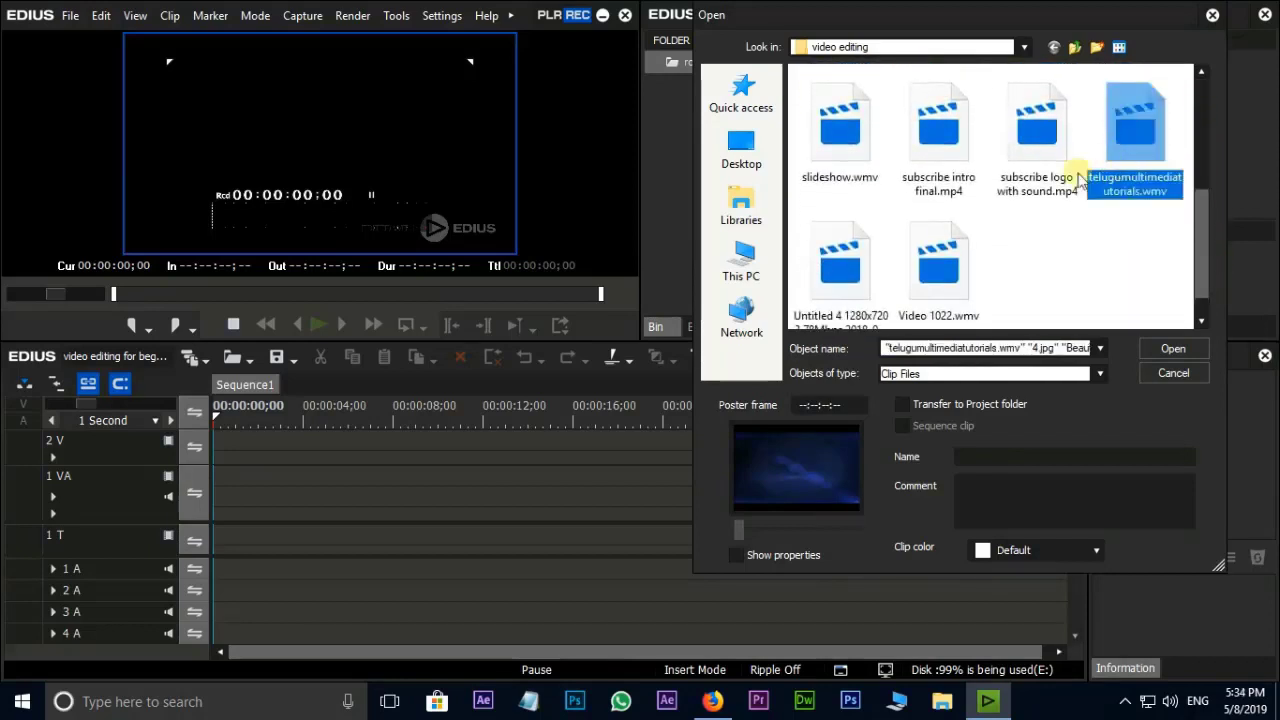
left_click(930, 140, "ctrl")
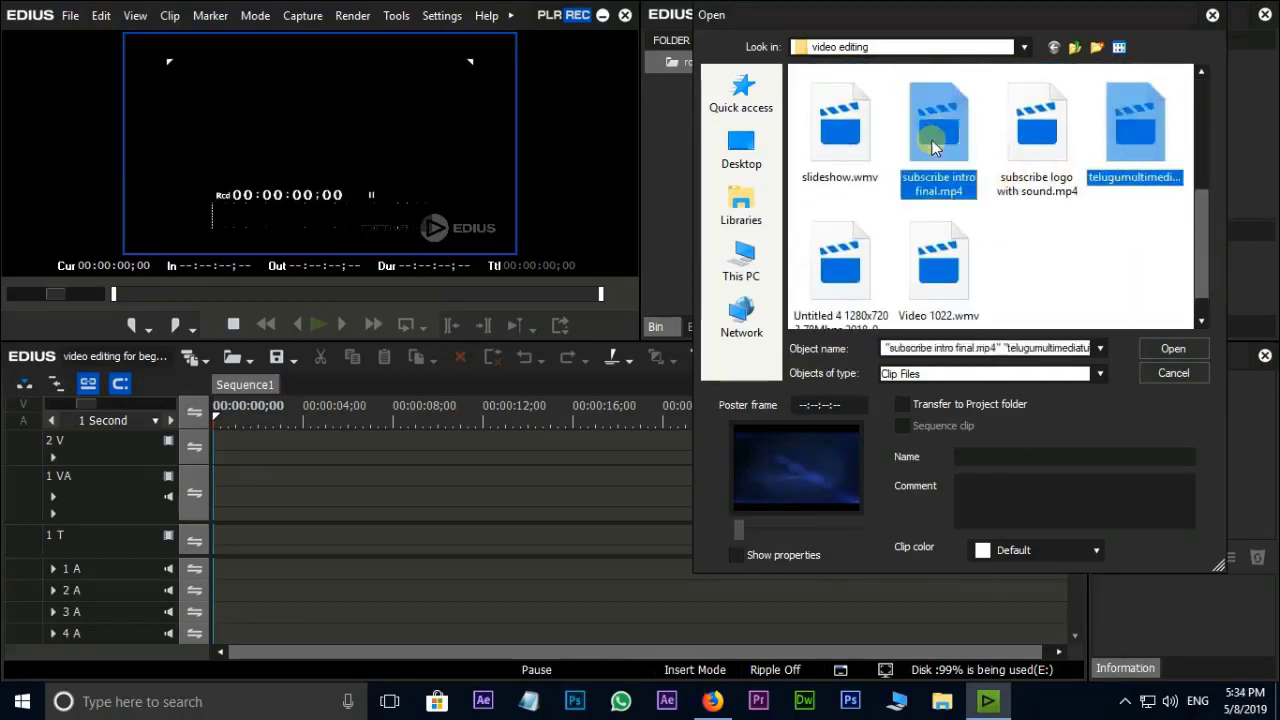
left_click(1152, 350)
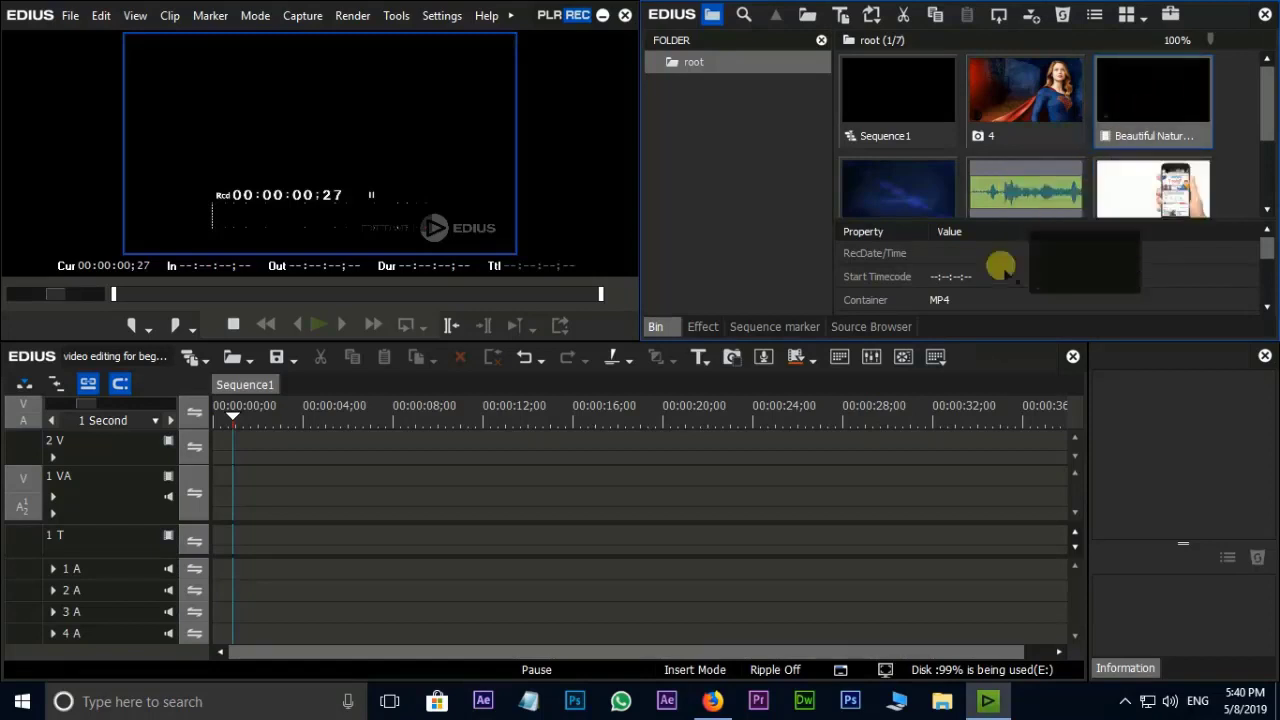
Add the Beautiful Nature Around The World video to the 1 VA track, starting at 00:00:00;00
left_click_drag(1000, 265, 218, 506)
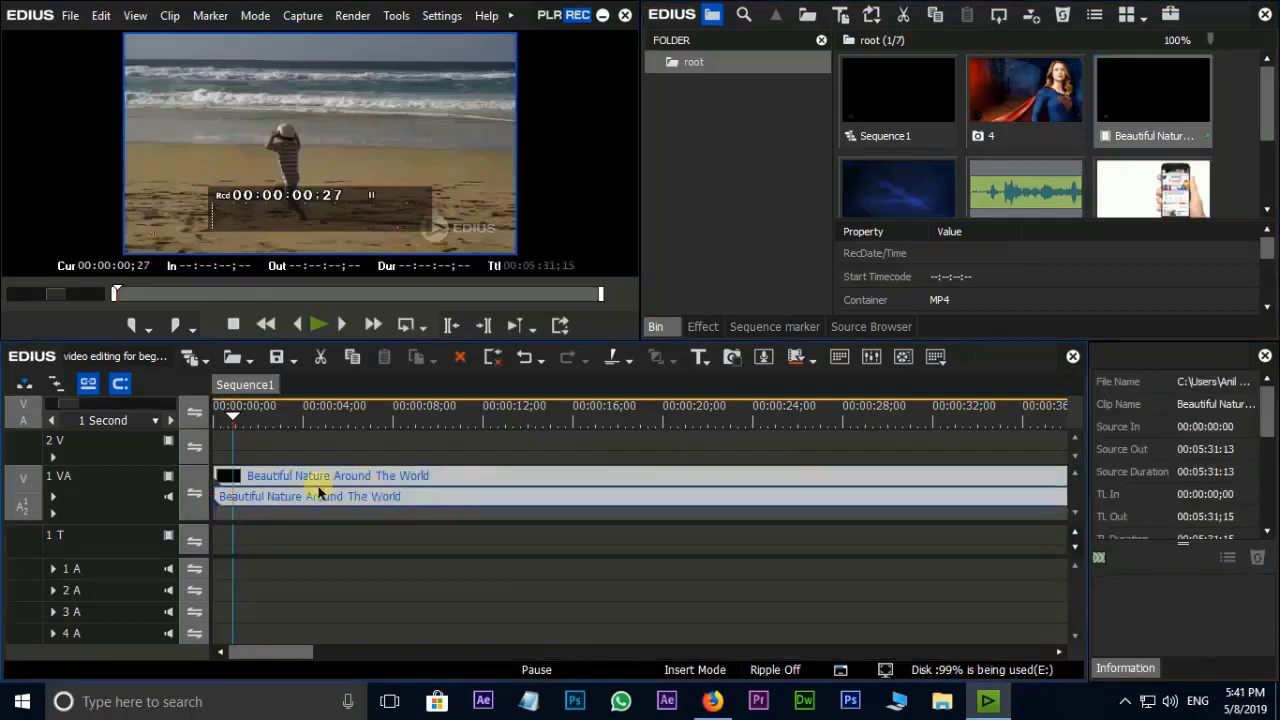
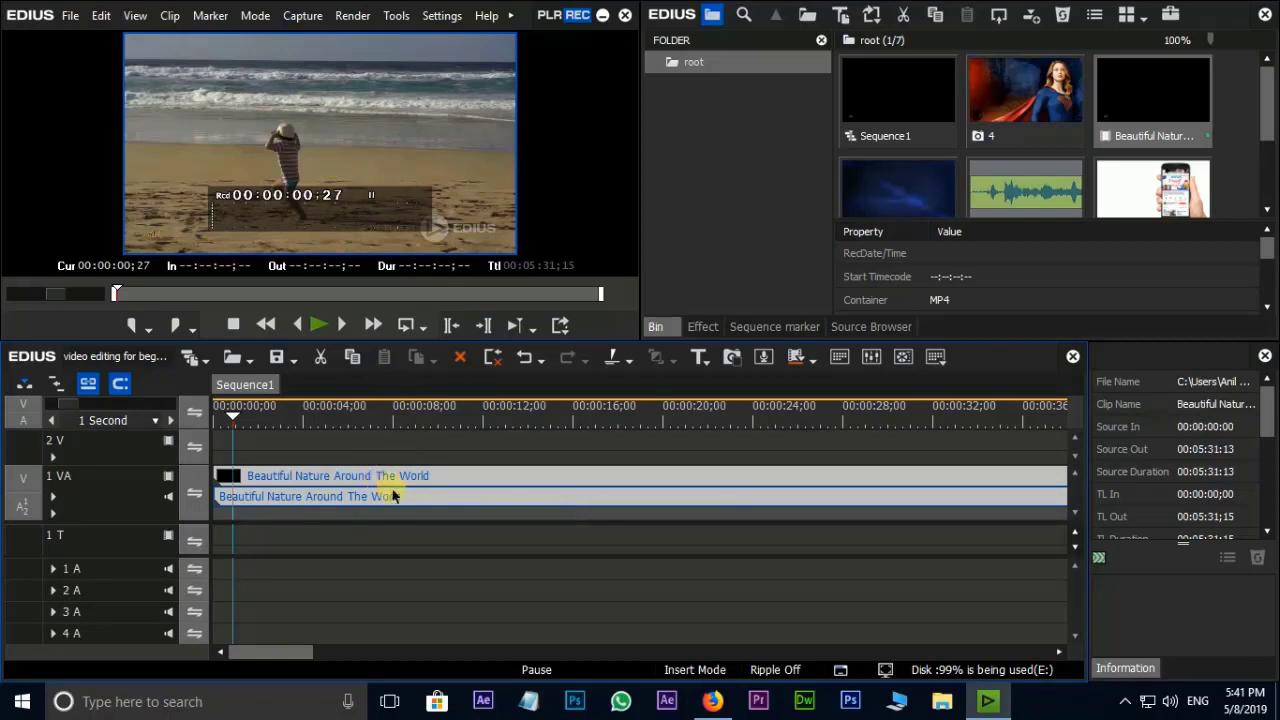
Open the Layouter settings of the Beautiful Nature clip on 1 VA, review its parameters, and close them without changes
left_click(578, 563)
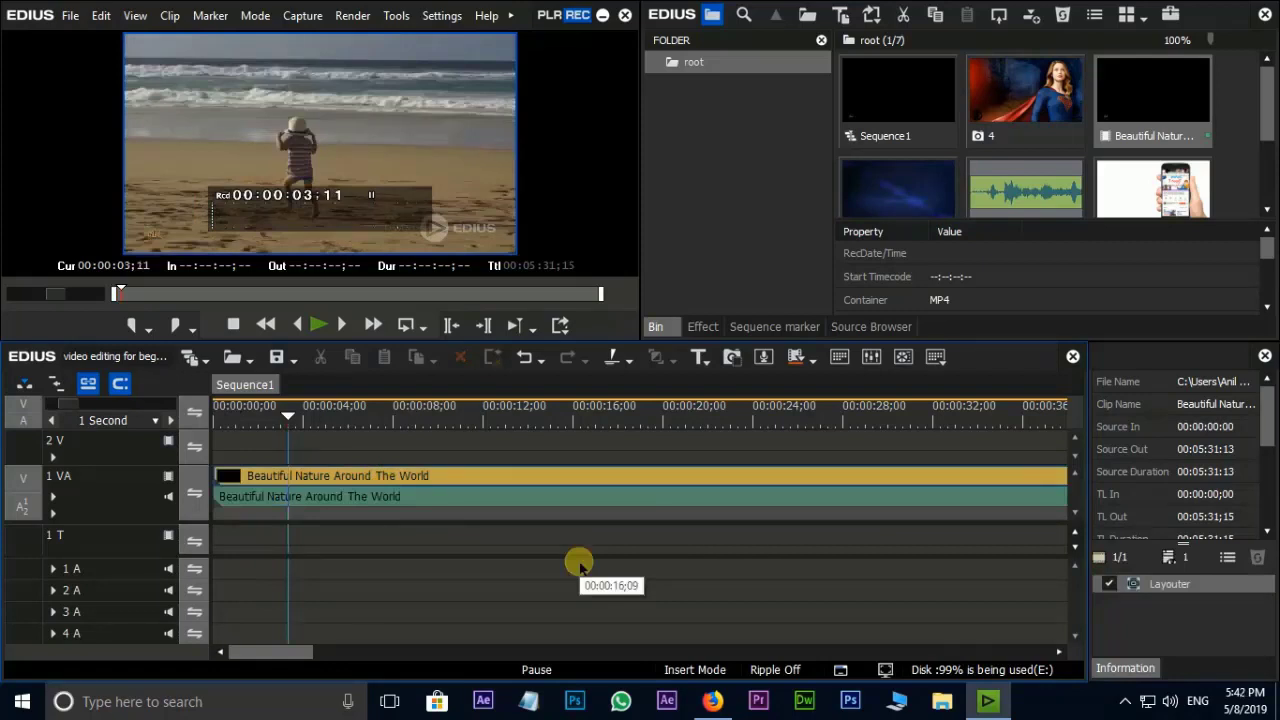
left_click(580, 476)
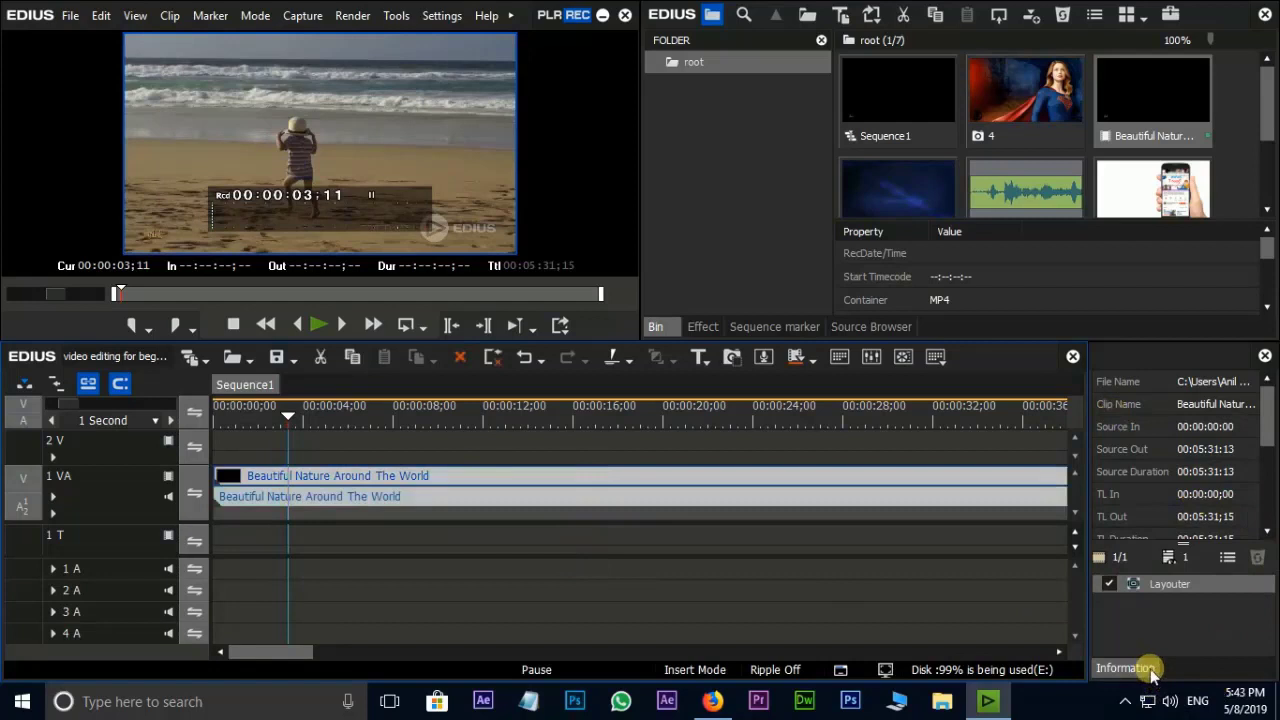
double_click(1166, 588)
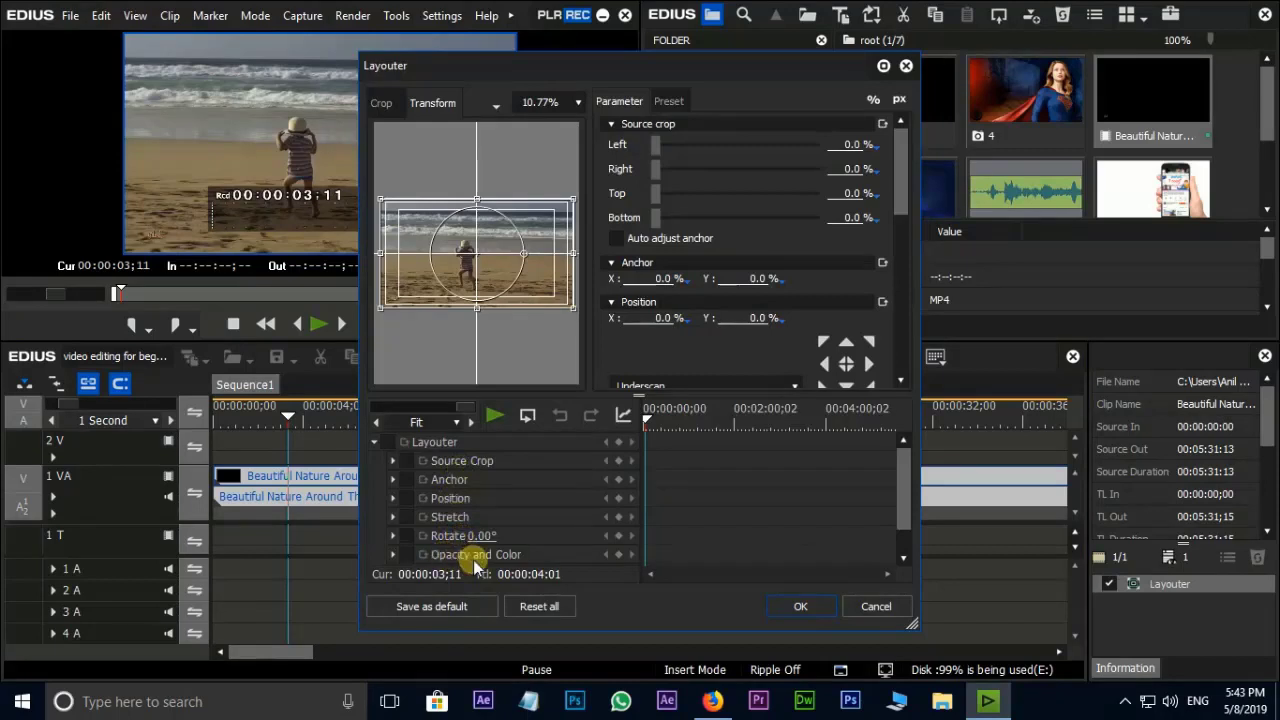
left_click(906, 65)
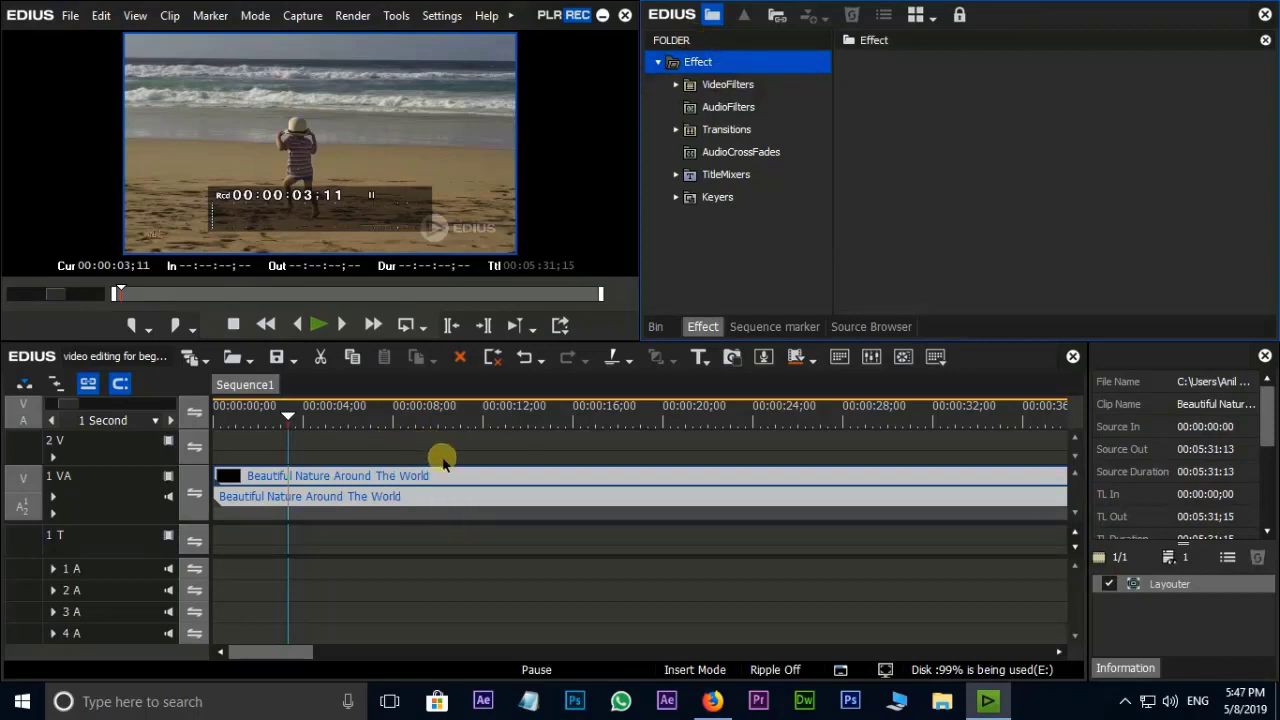
Zoom out the timeline and preview the Beautiful Nature clip by playing and scrubbing through several parts of it
scroll(442, 462, "right", 1)
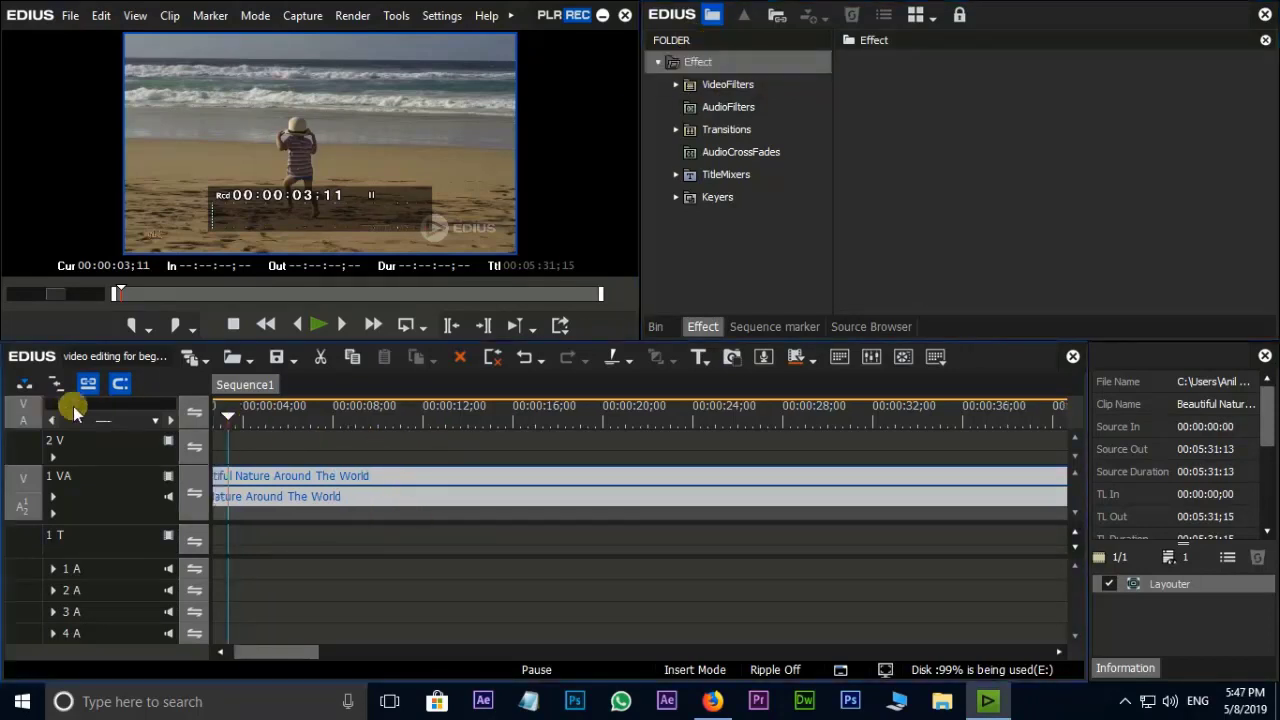
left_click_drag(73, 410, 127, 433)
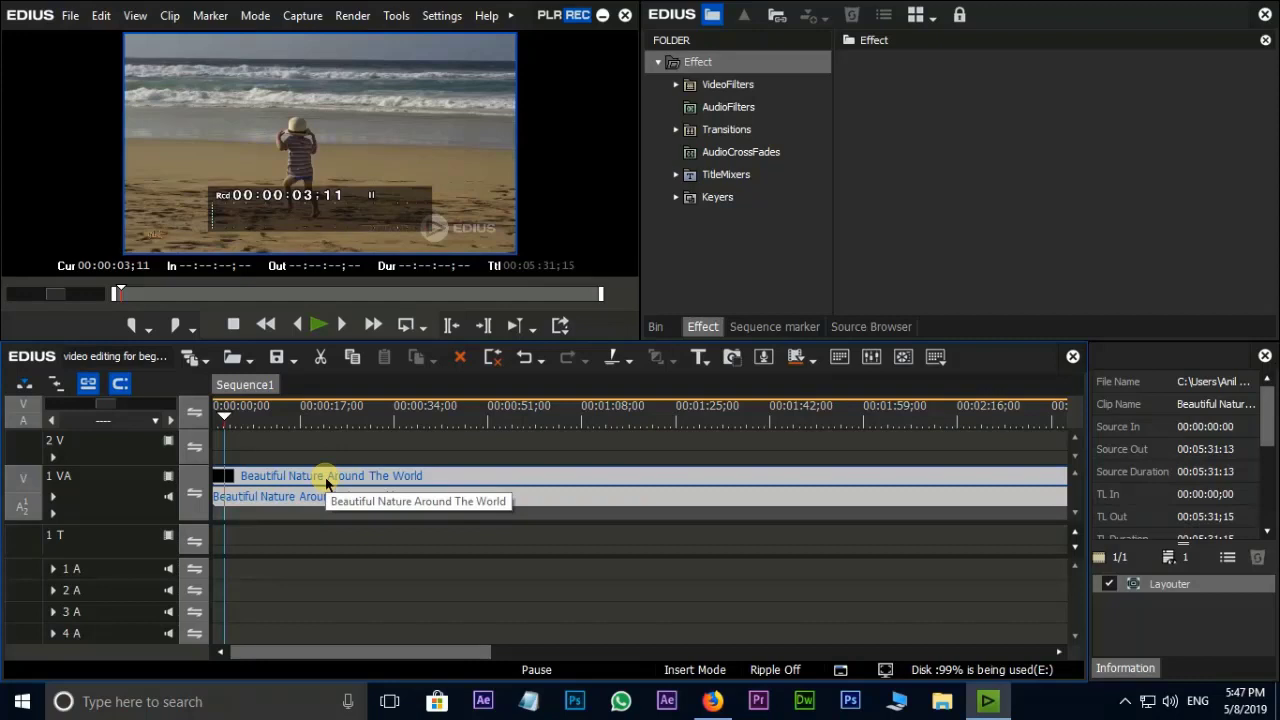
key("space")
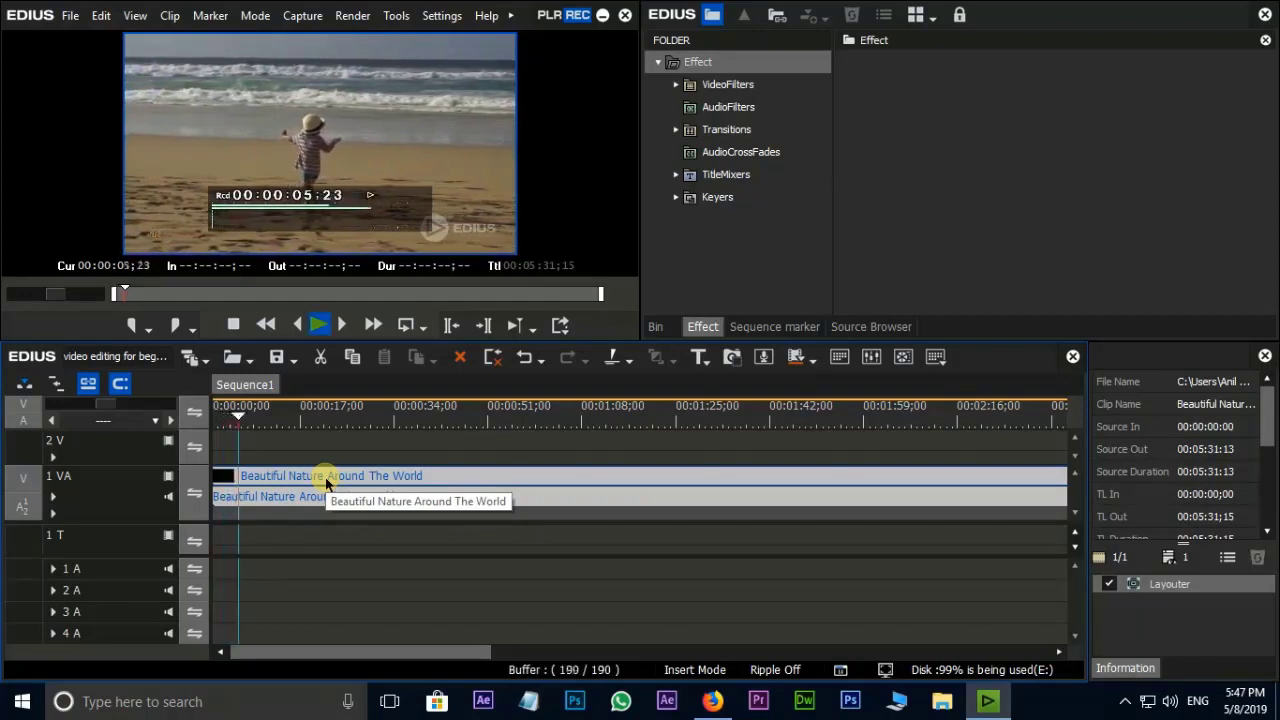
key("space")
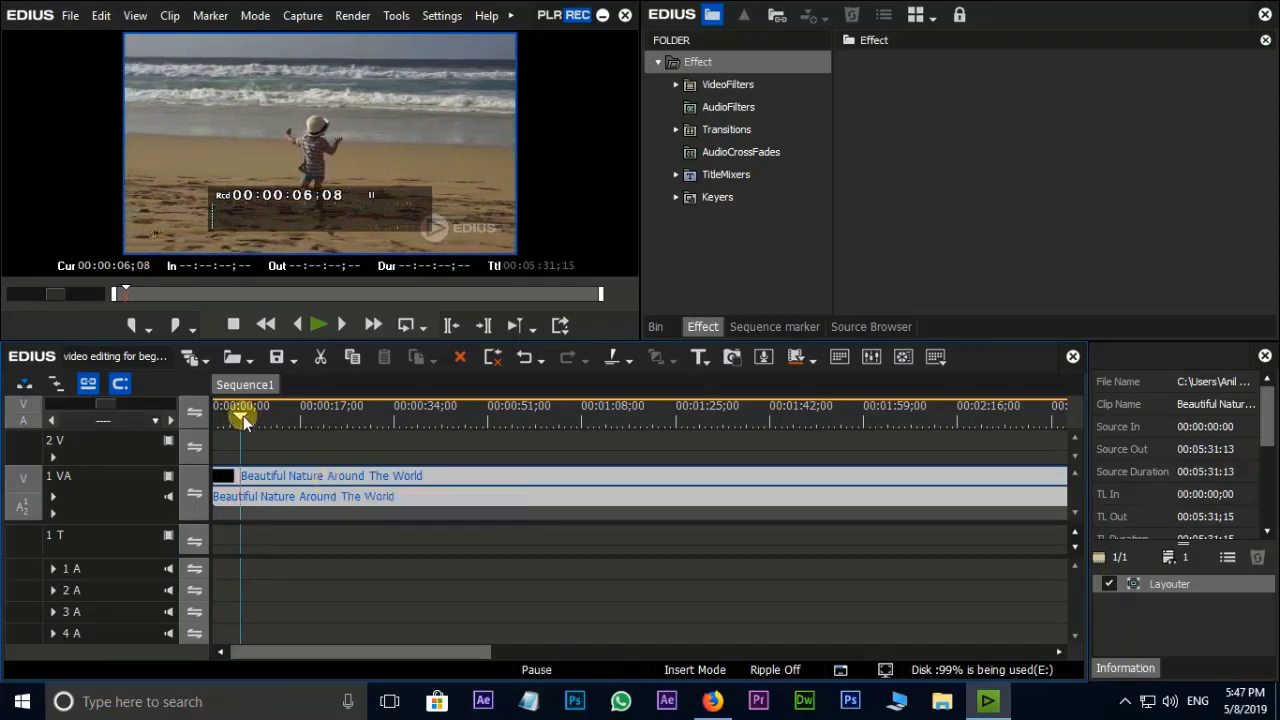
left_click_drag(241, 418, 329, 424)
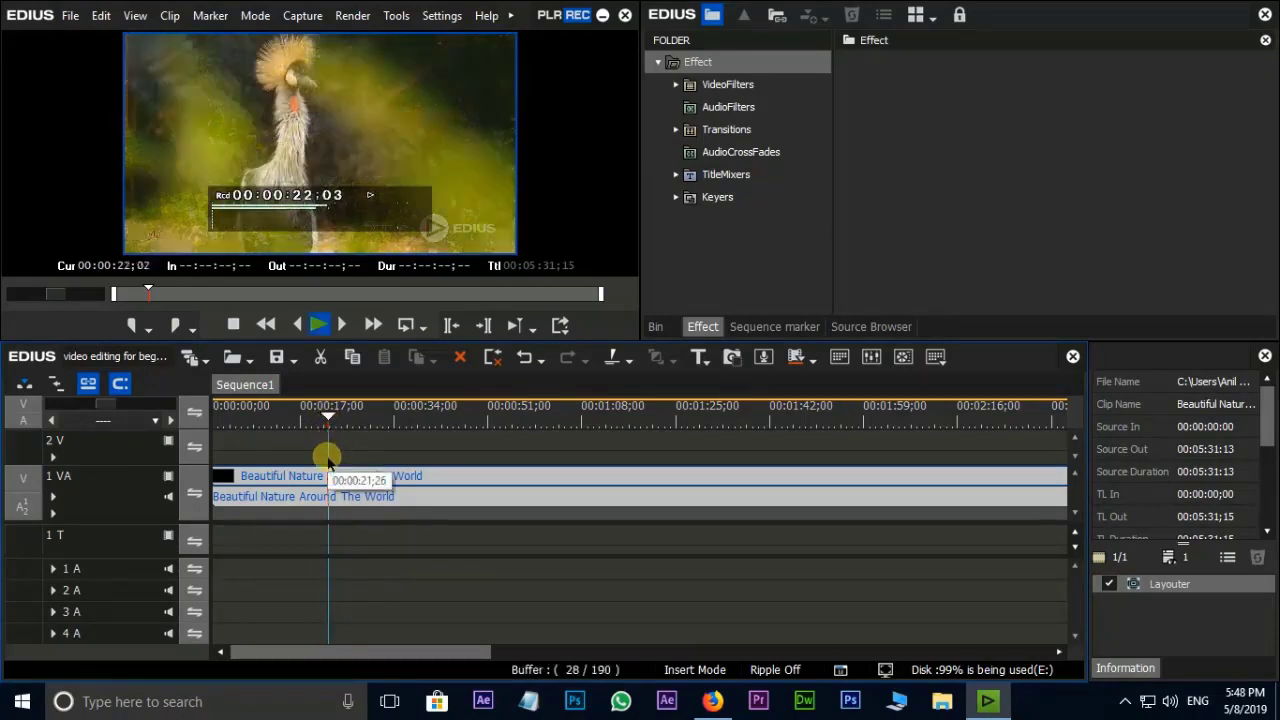
left_click(380, 450)
left_click_drag(391, 450, 677, 443)
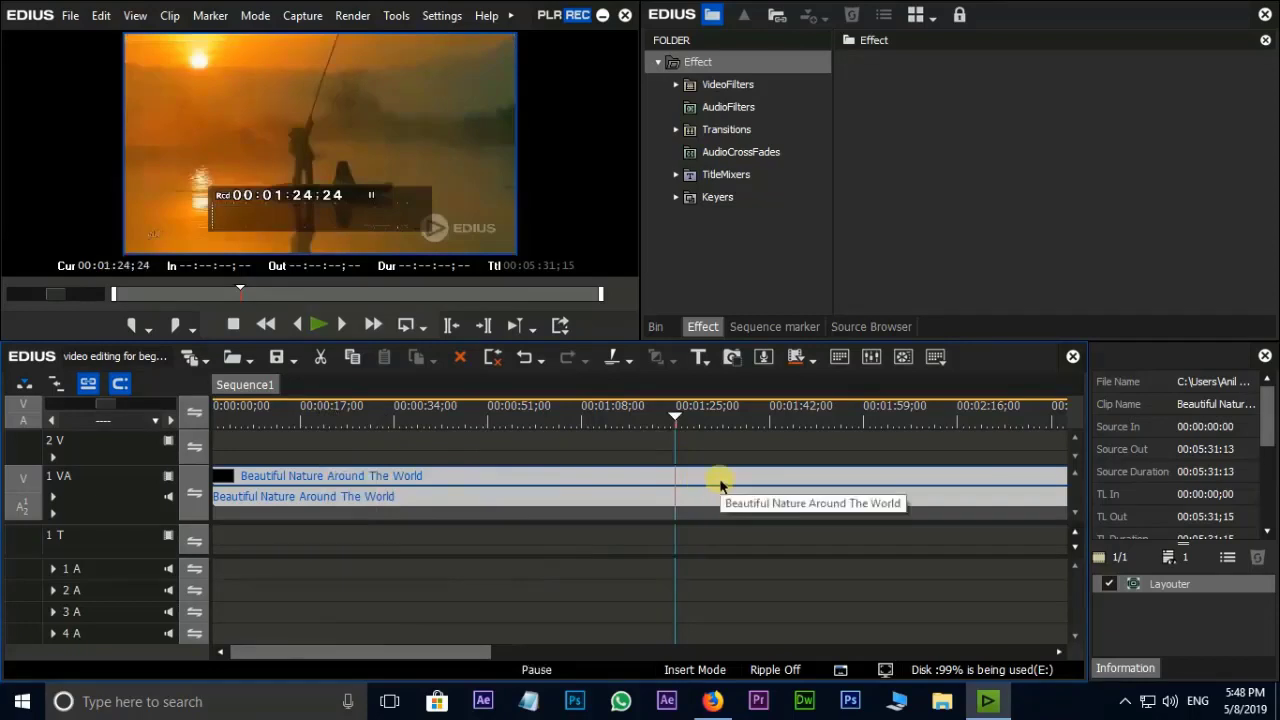
key("space")
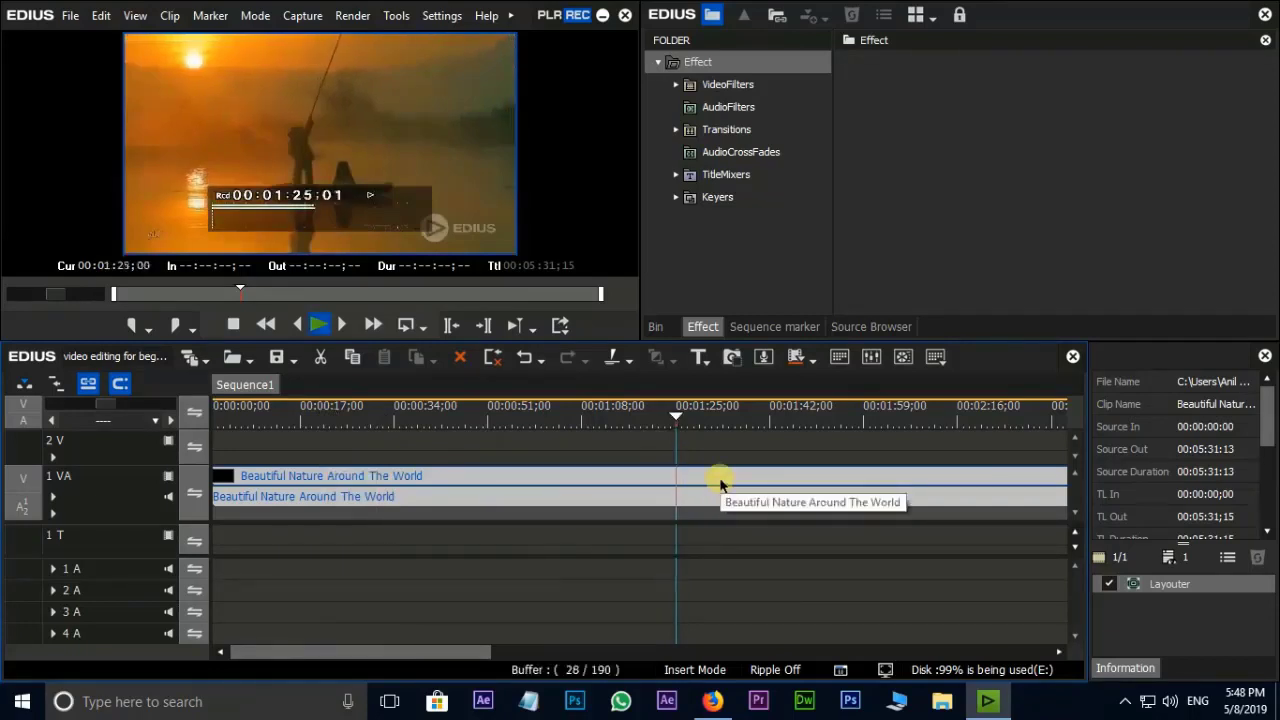
key("space")
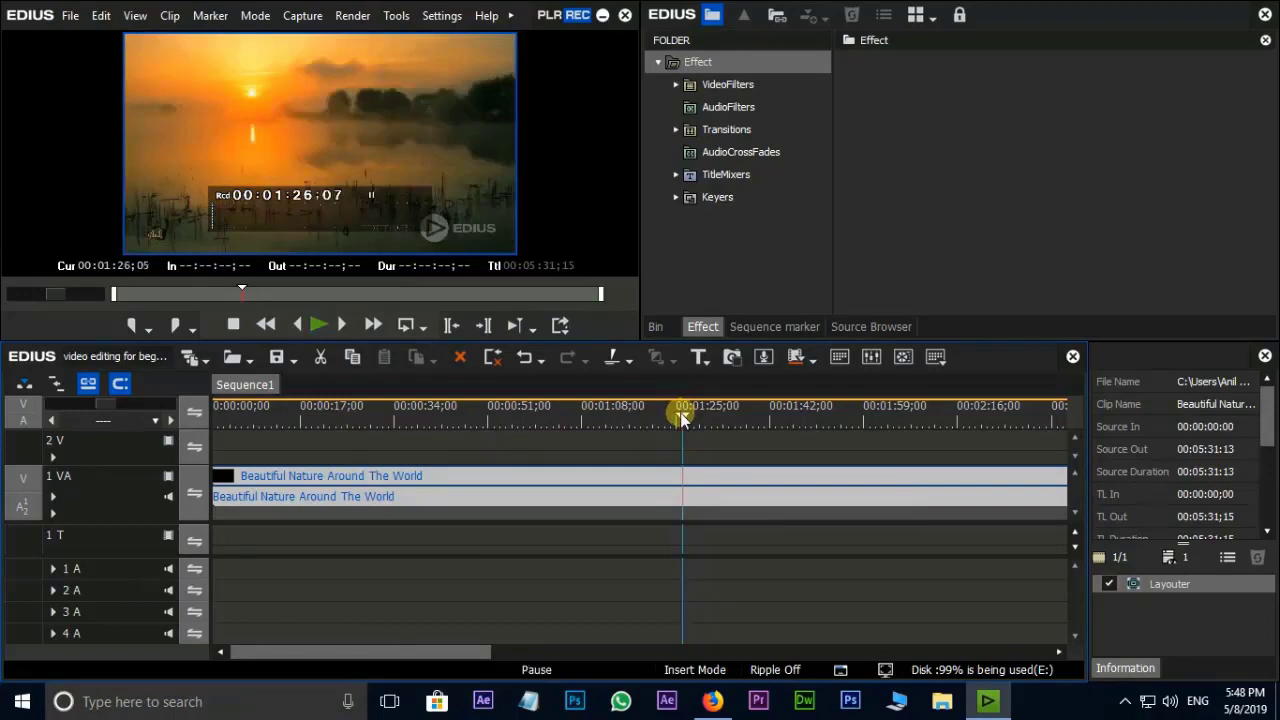
Split the Beautiful Nature clip at 00:00:34;02 and delete the part before the cut, leaving a gap
left_click_drag(680, 408, 393, 455)
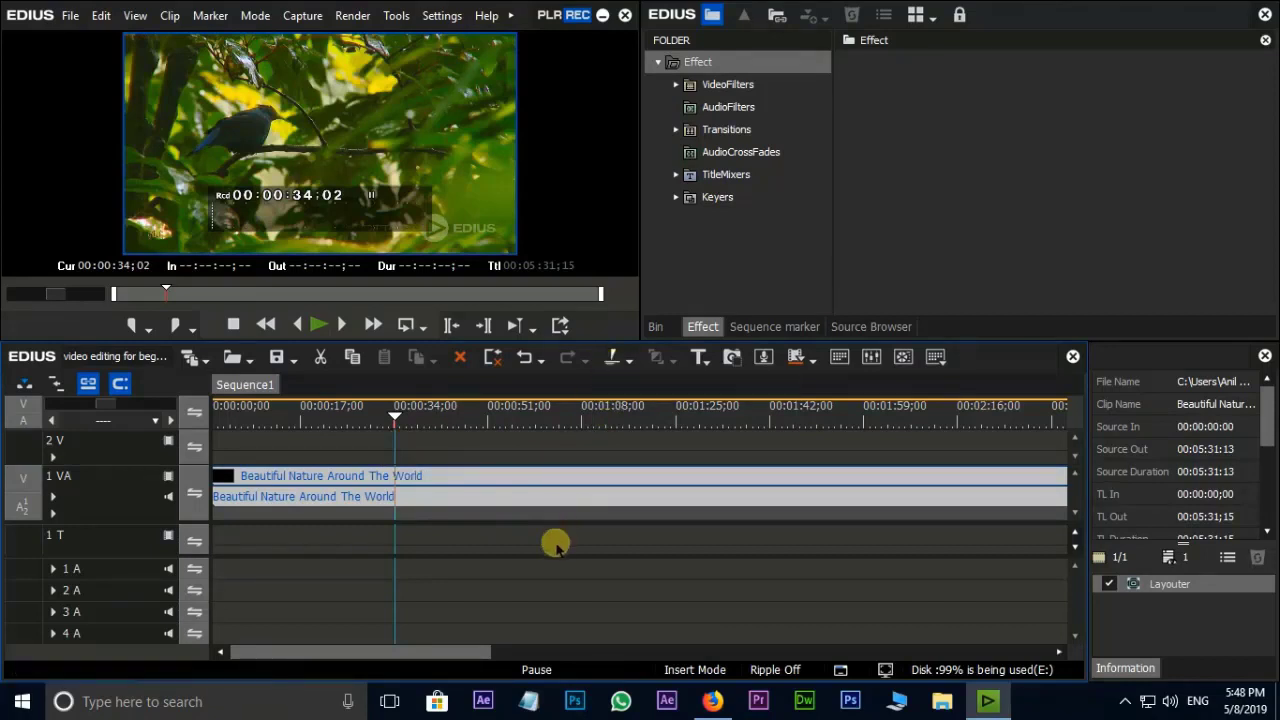
key("c")
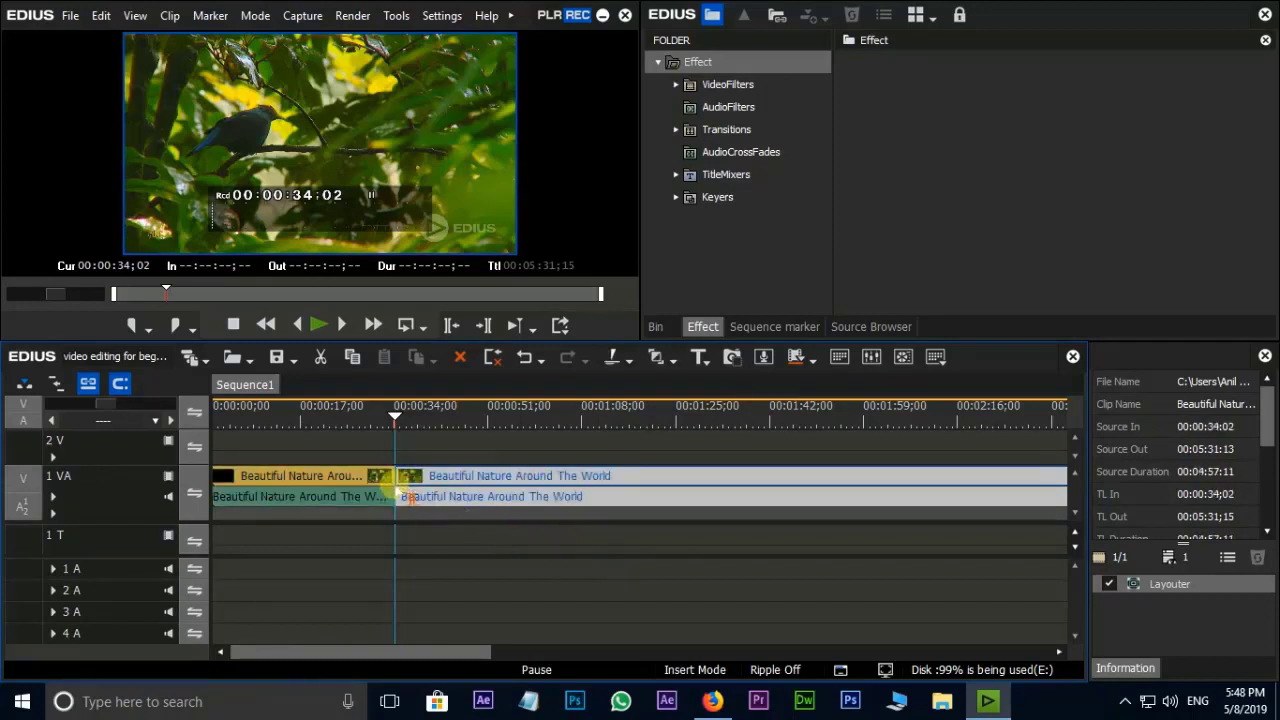
left_click(352, 482)
left_click(493, 490)
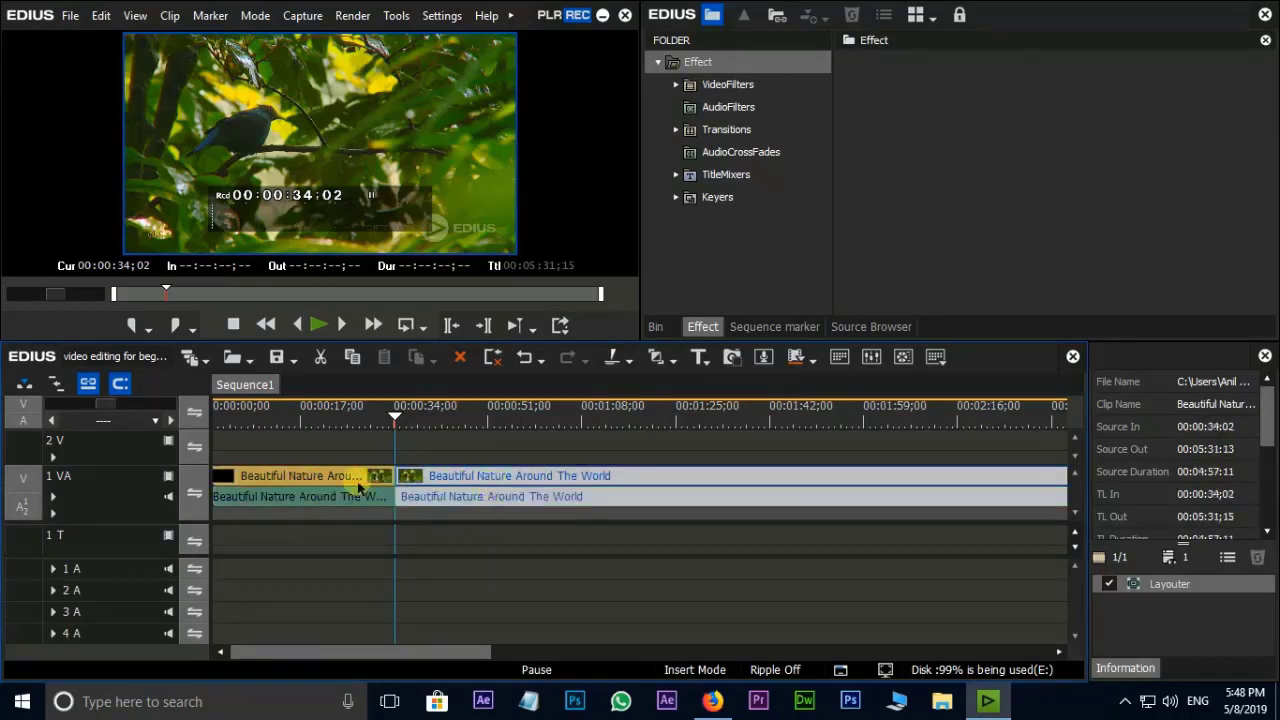
left_click(472, 460)
left_click(467, 476)
left_click(327, 485)
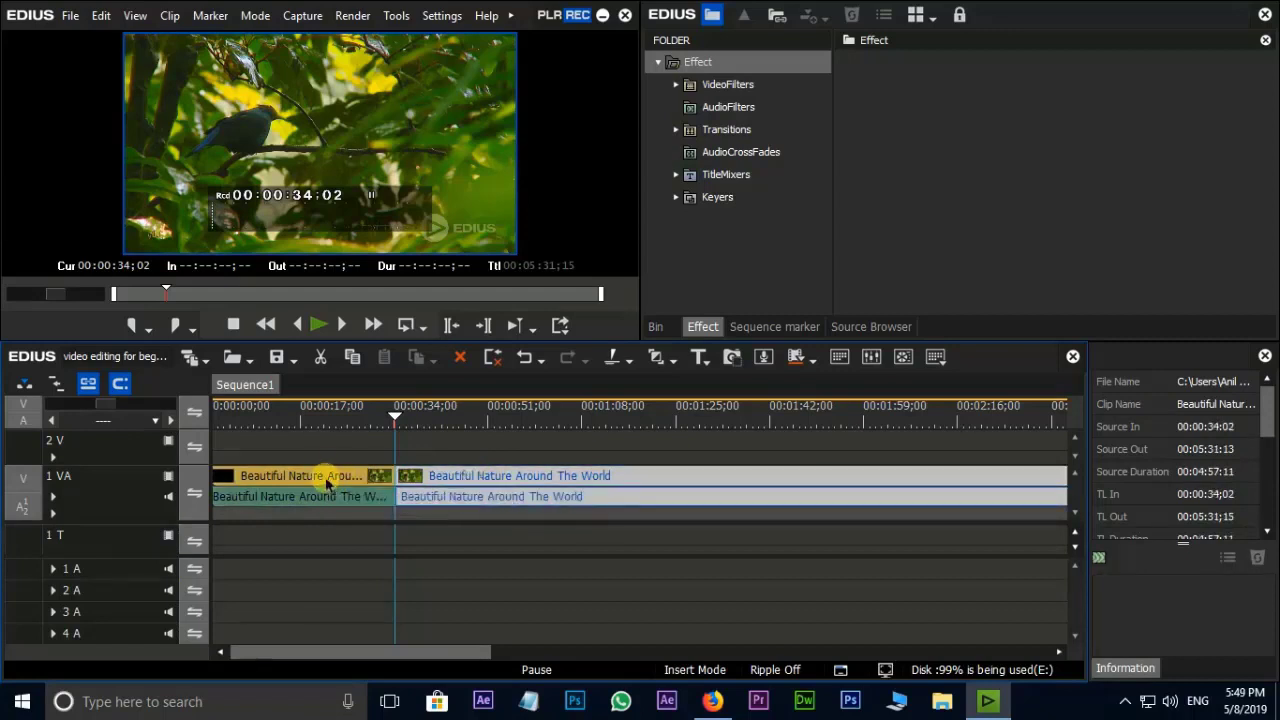
left_click(323, 479)
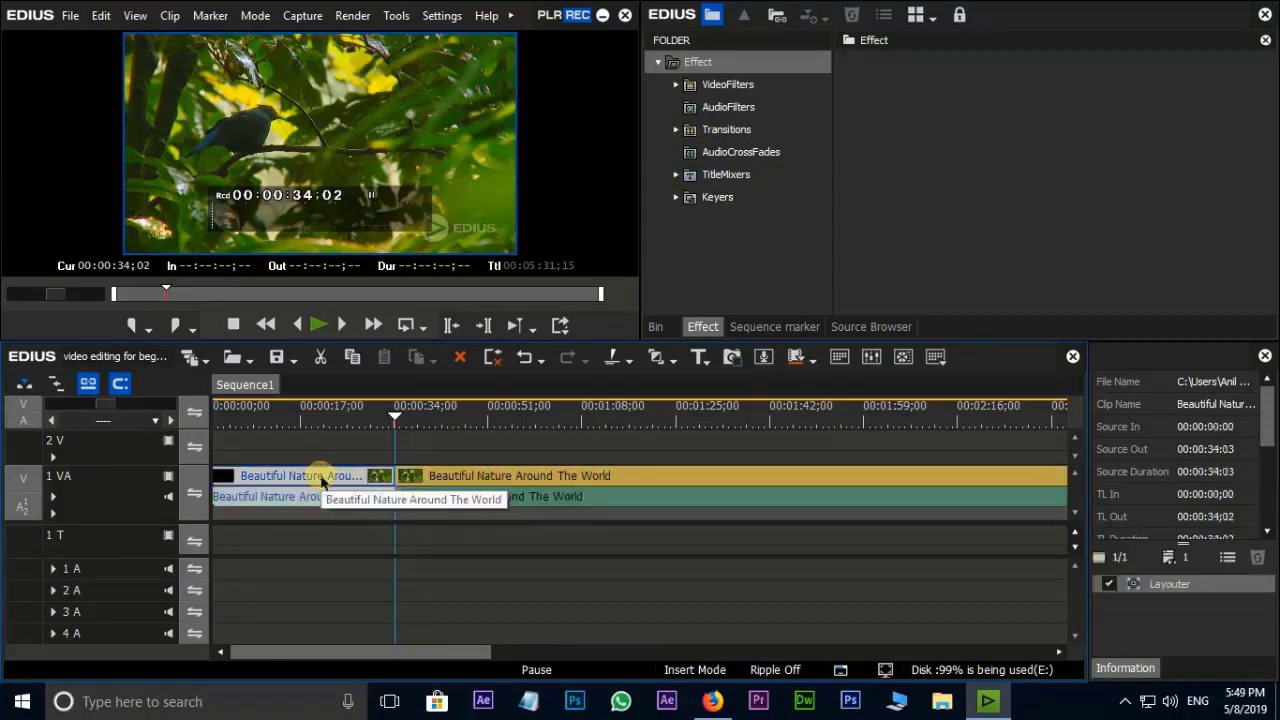
key("Delete")
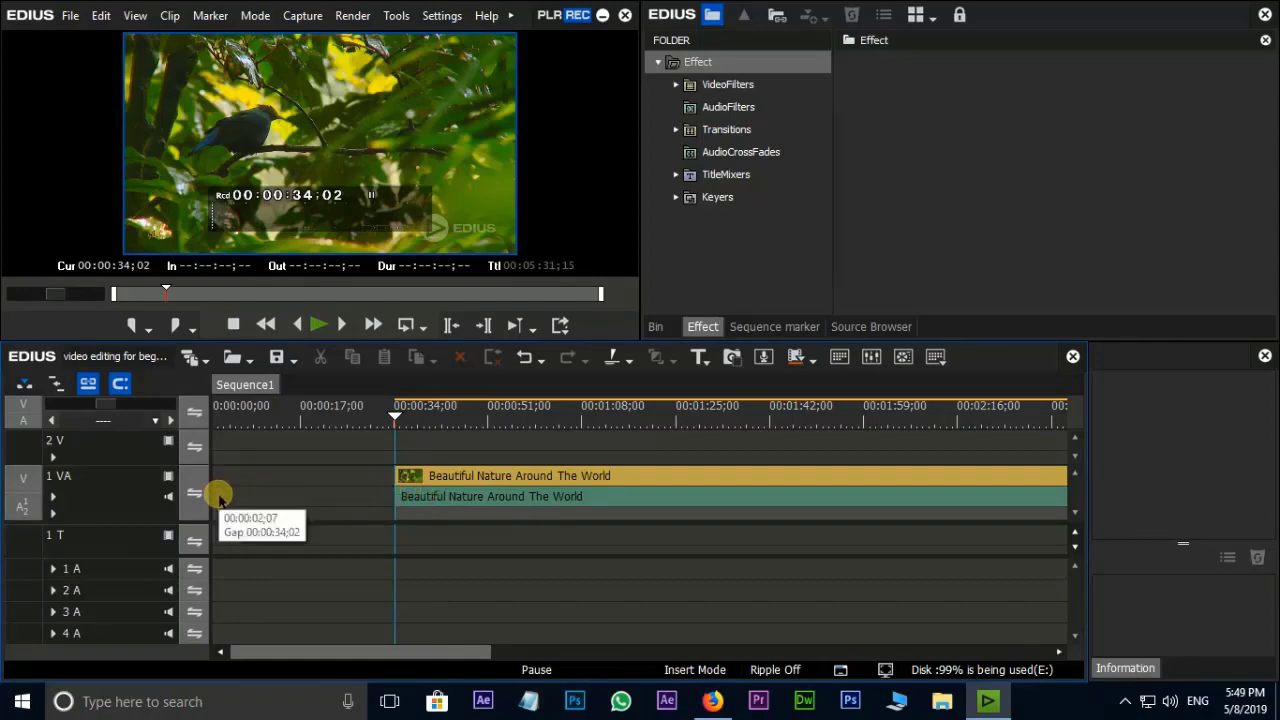
Split the remaining clip at 00:01:20;17 and 00:01:47;15, and delete the section between the two cuts
left_click(672, 414)
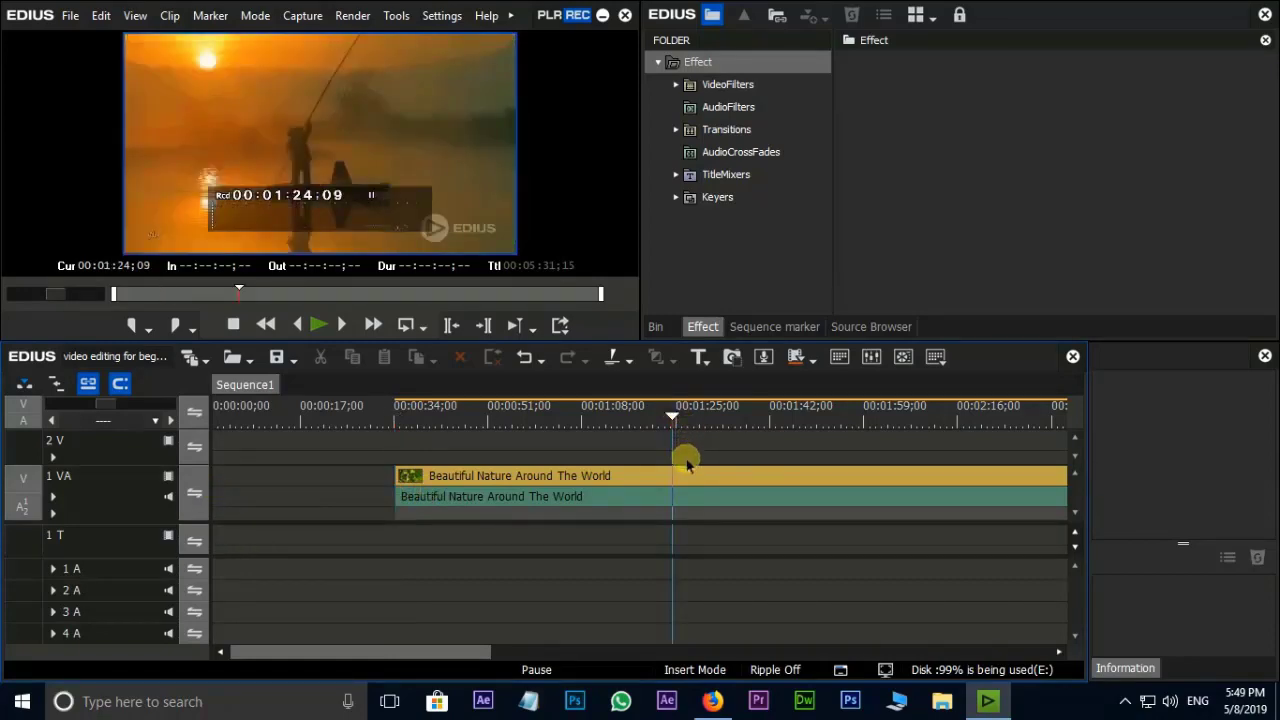
left_click(656, 492)
key("c")
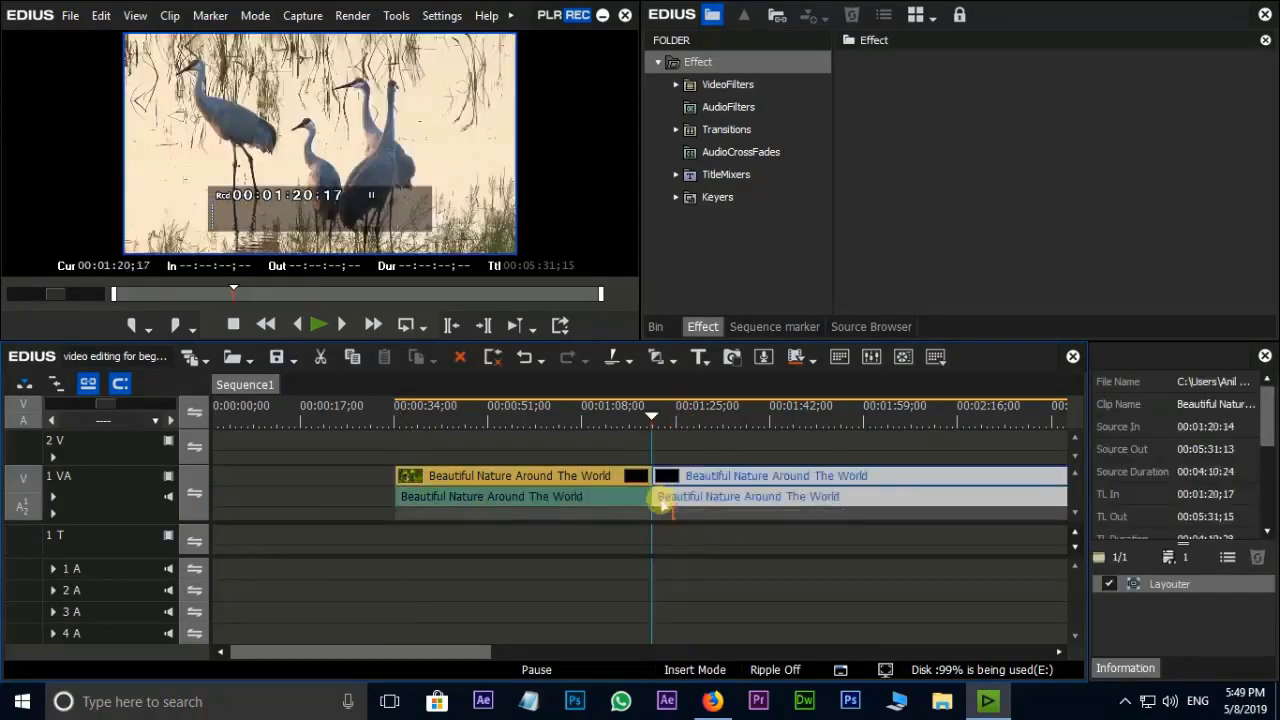
left_click_drag(652, 412, 800, 418)
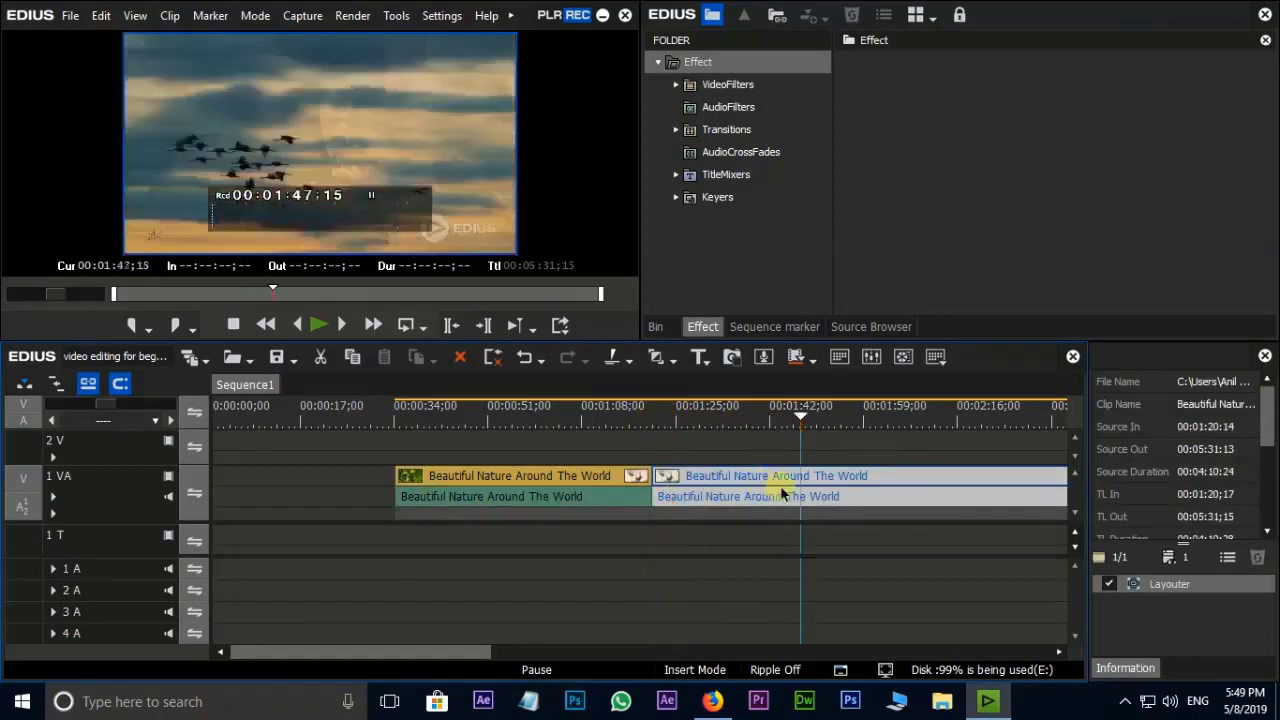
key("c")
left_click(745, 478)
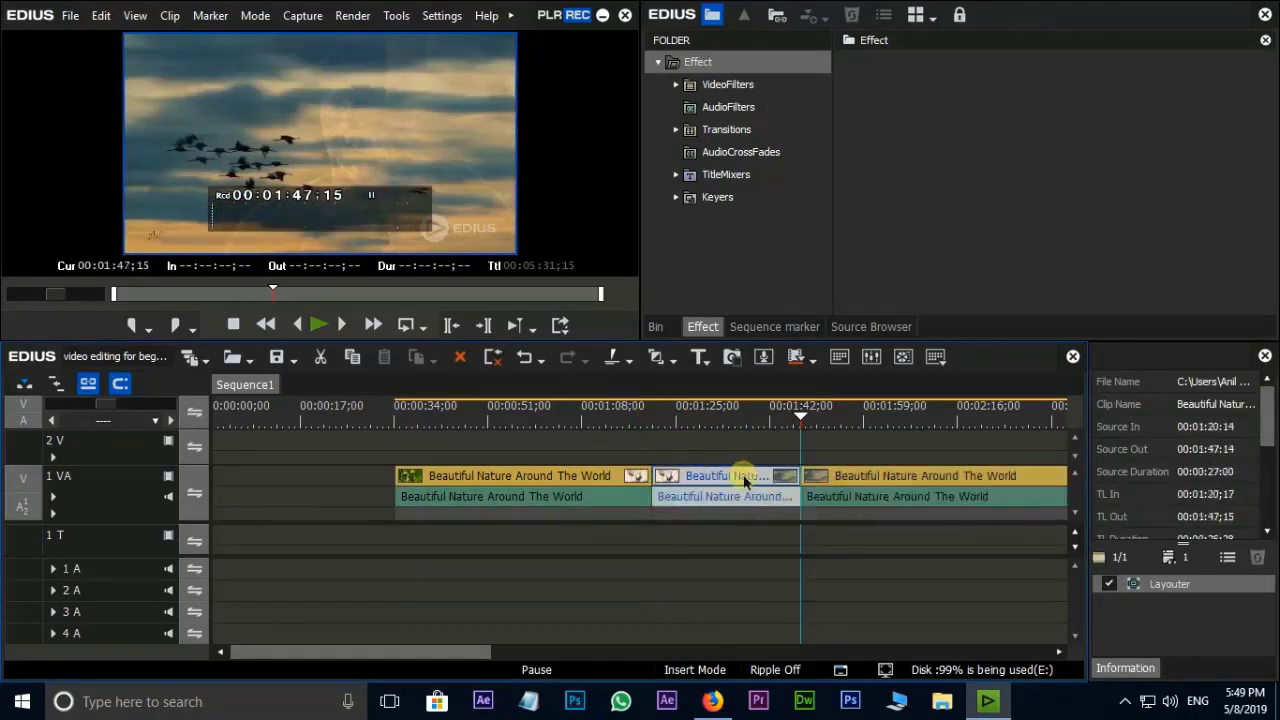
key("Delete")
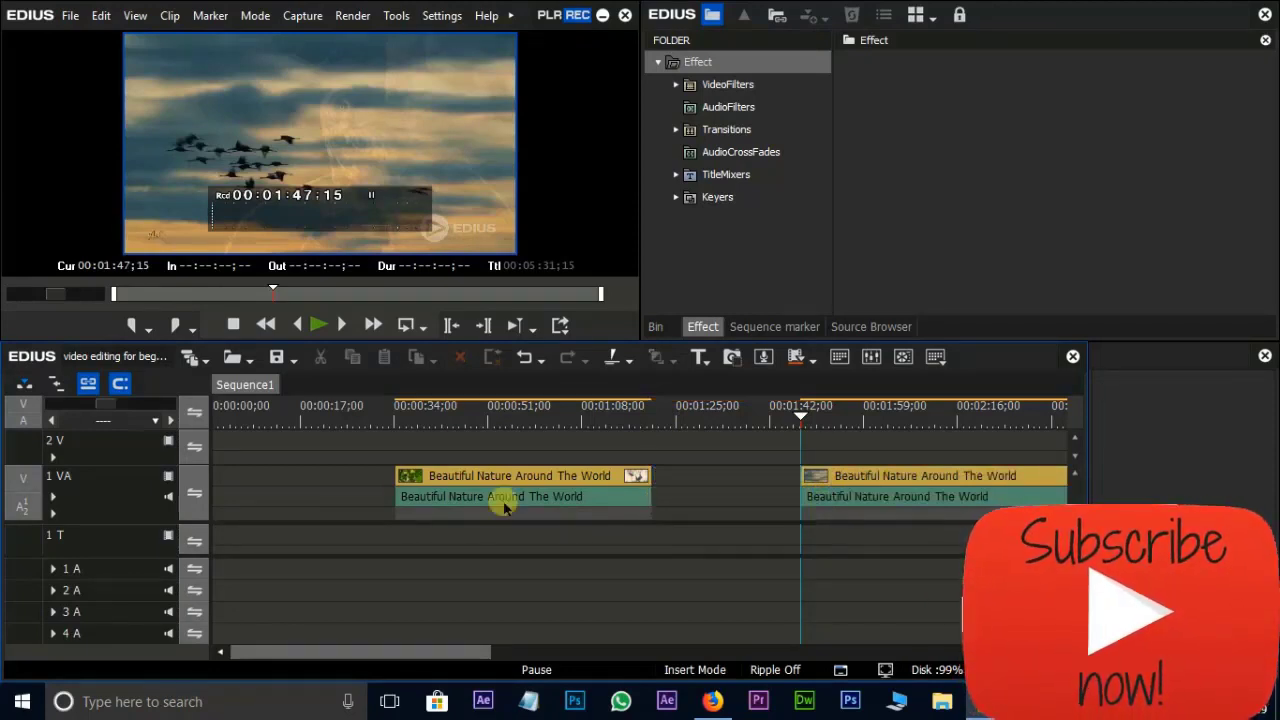
Turn on Ripple mode and undo the earlier cuts and deletions to restore the full Beautiful Nature clip
left_click(57, 384)
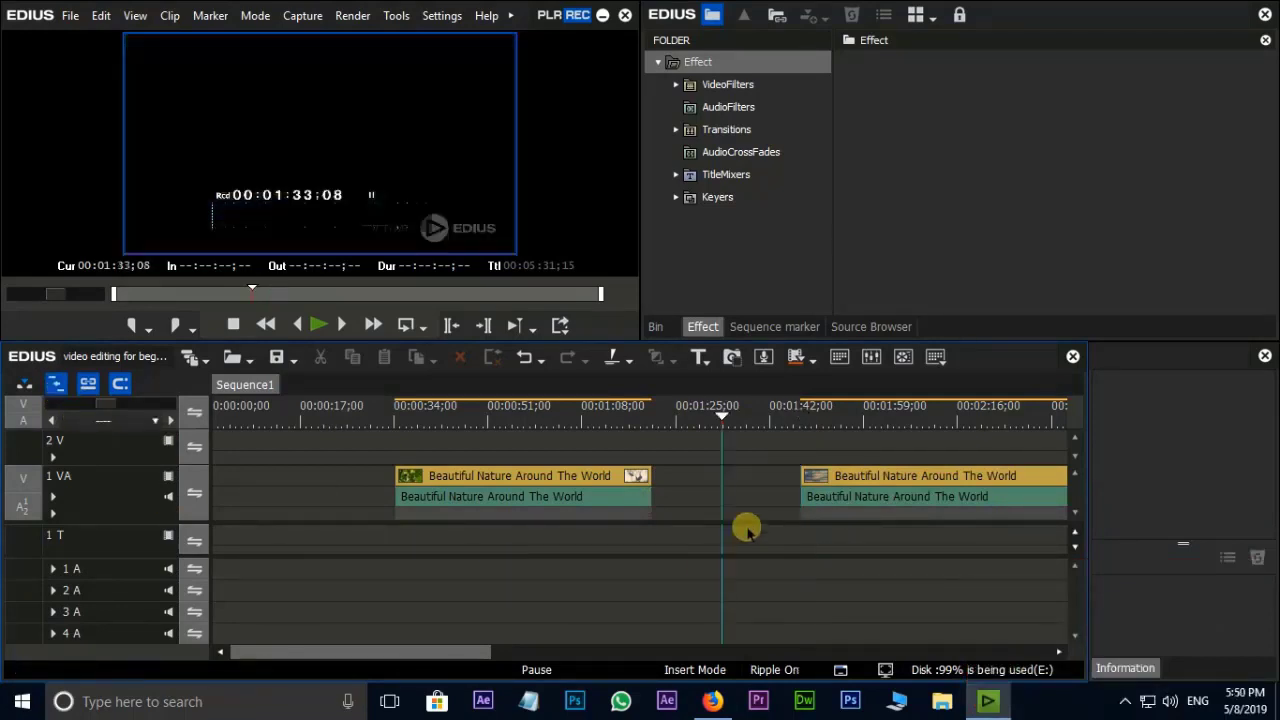
left_click(745, 528)
key("Delete")
key("ctrl+z")
key("ctrl+z")
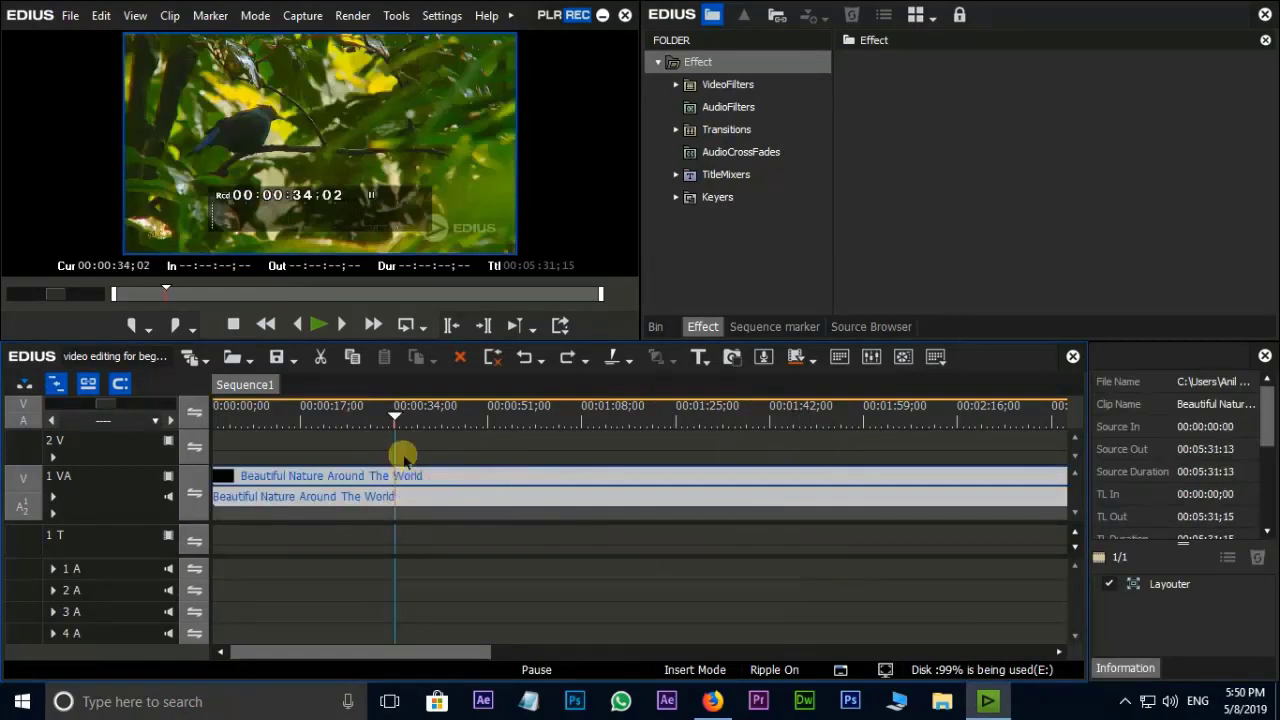
Split the clip at 00:00:33;17 and ripple-delete the part before the cut
left_click_drag(395, 420, 390, 417)
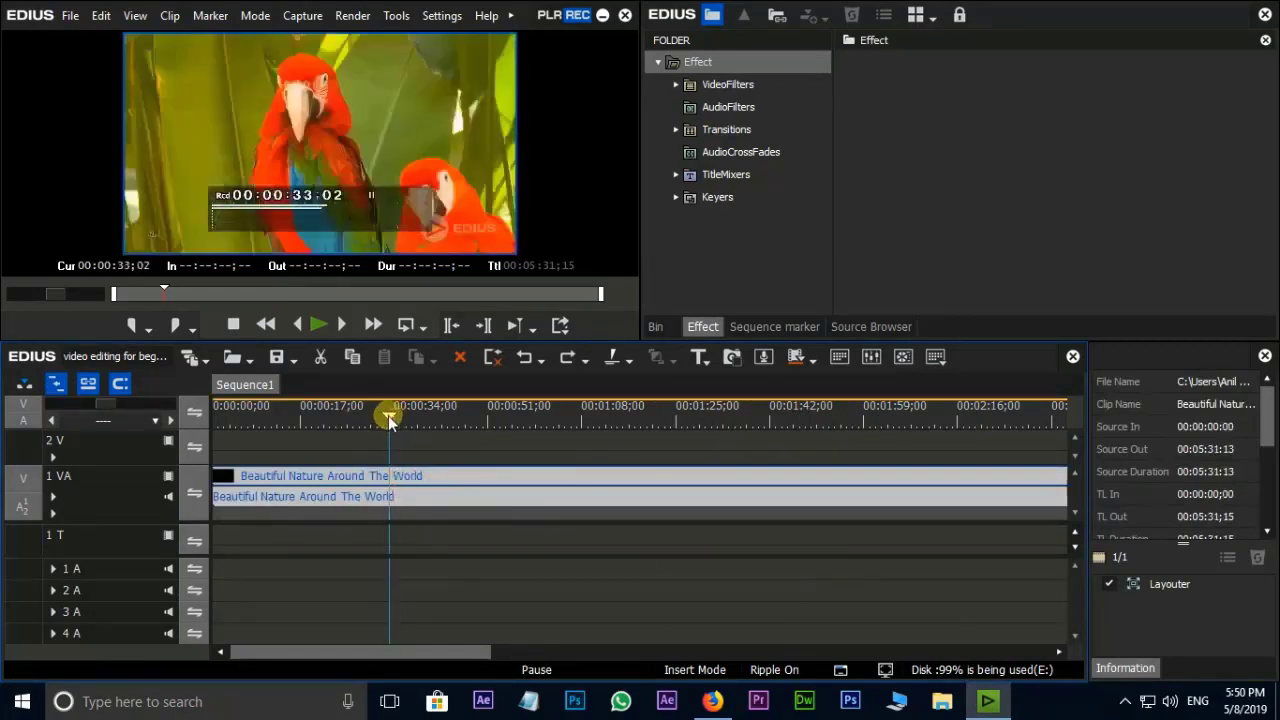
key("c")
left_click(388, 472)
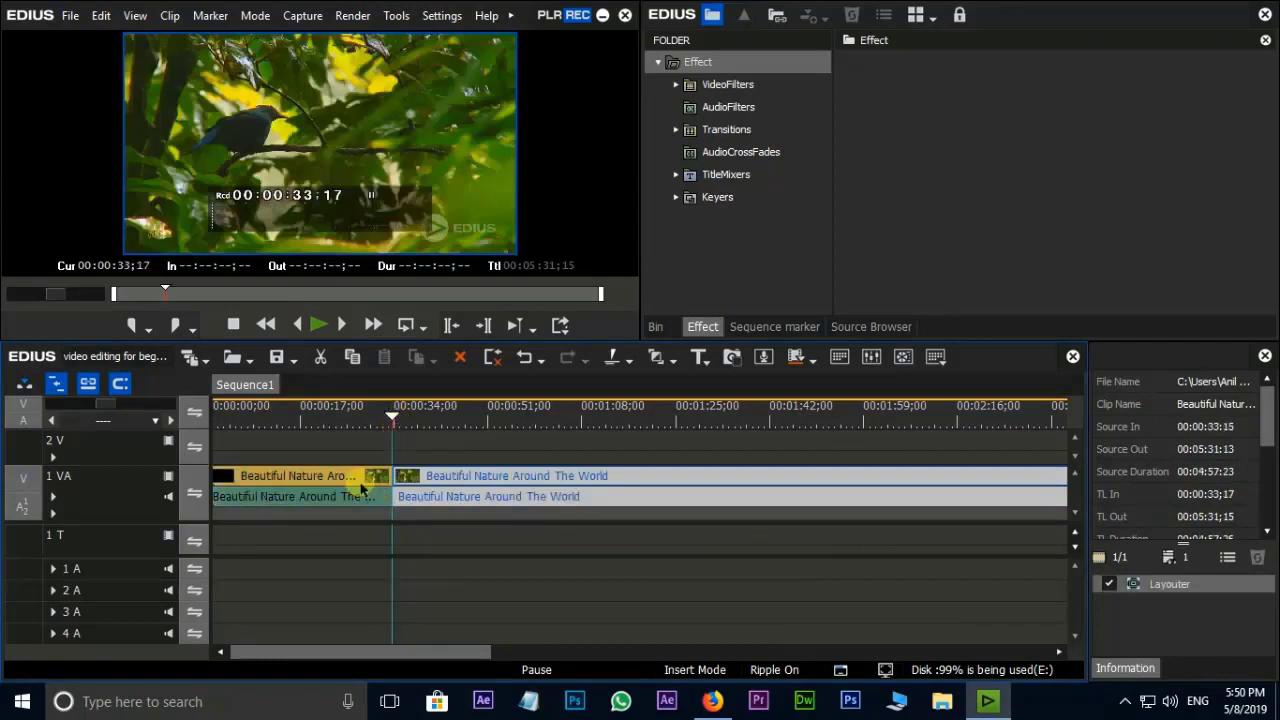
left_click(362, 486)
key("Delete")
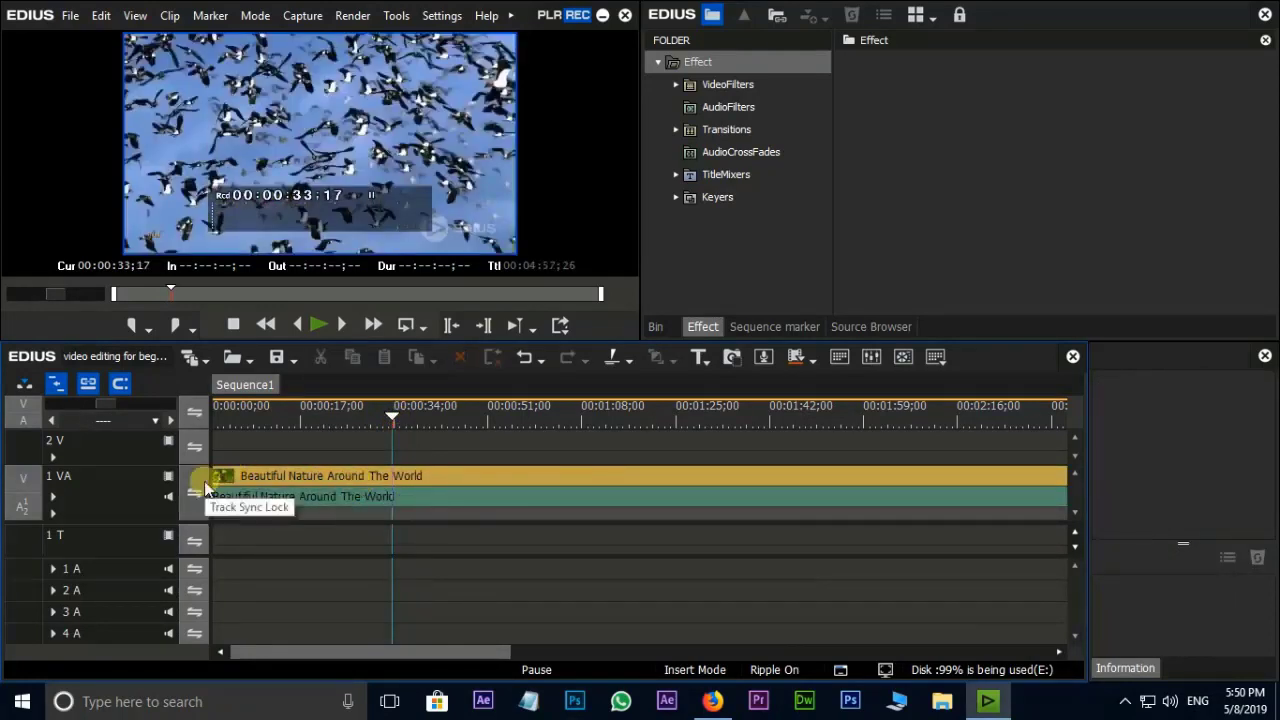
Split the clip on 1 VA at 00:00:41;16 and 00:01:09;22, and ripple-delete the section between the cuts
left_click_drag(391, 418, 591, 429)
key("c")
key("c")
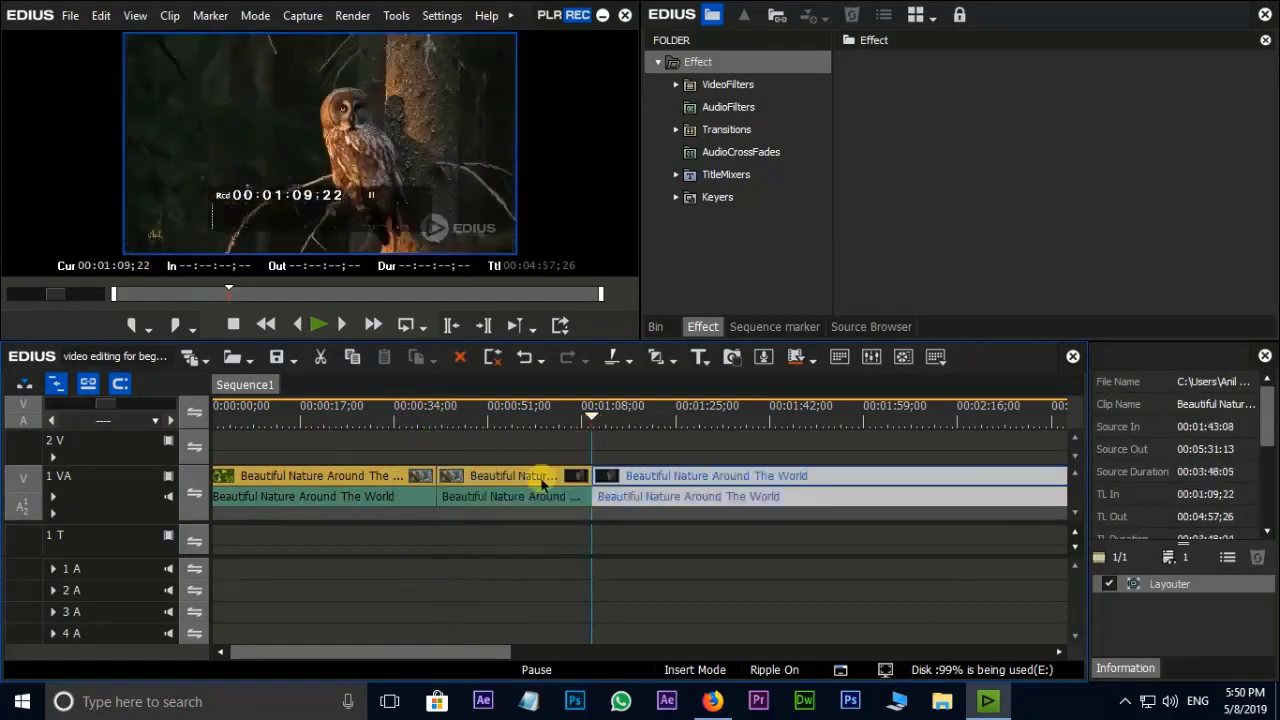
left_click(541, 485)
key("Delete")
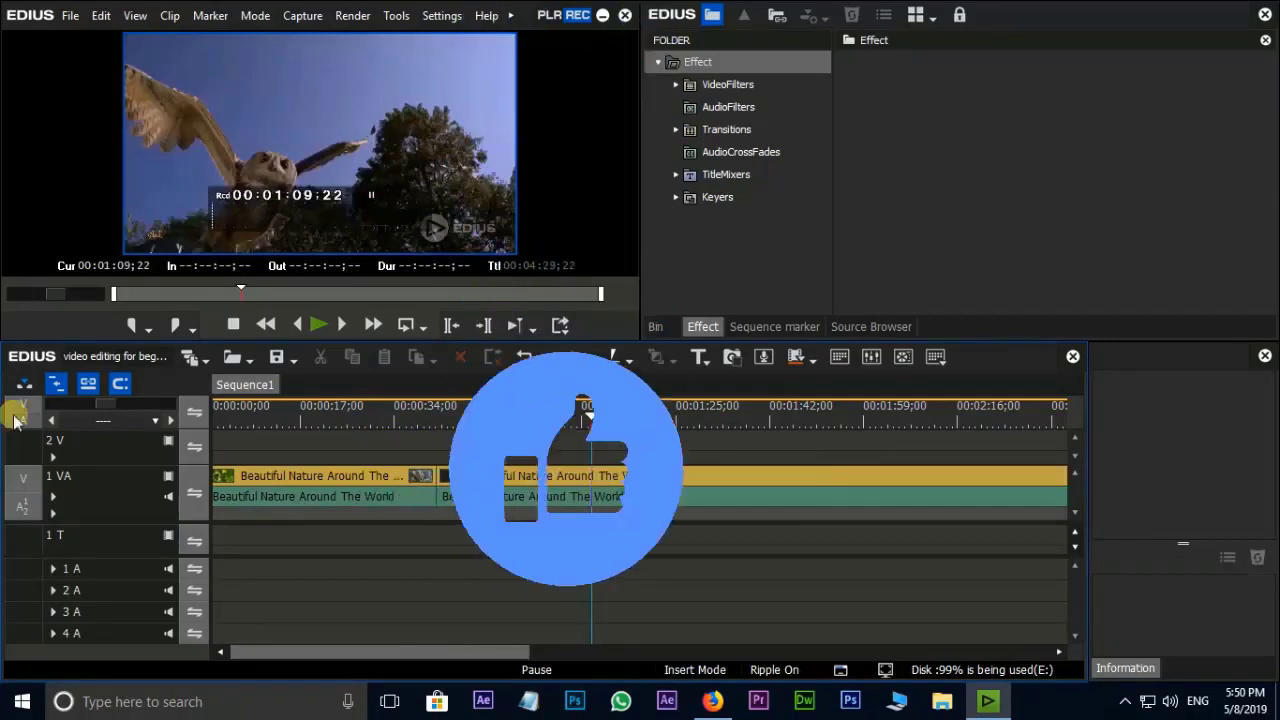
left_click(57, 384)
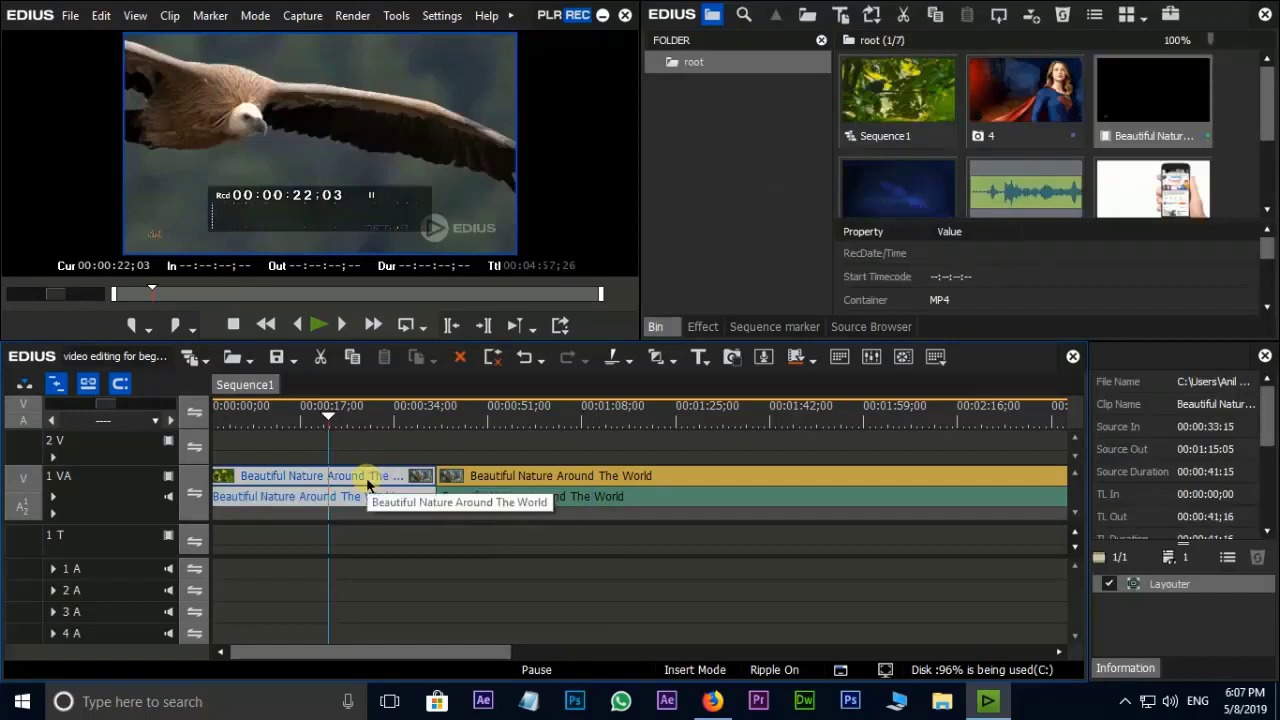
Open the Audio Mixer and play a short stretch of the timeline to check the 1 VA and Master levels
left_click(873, 358)
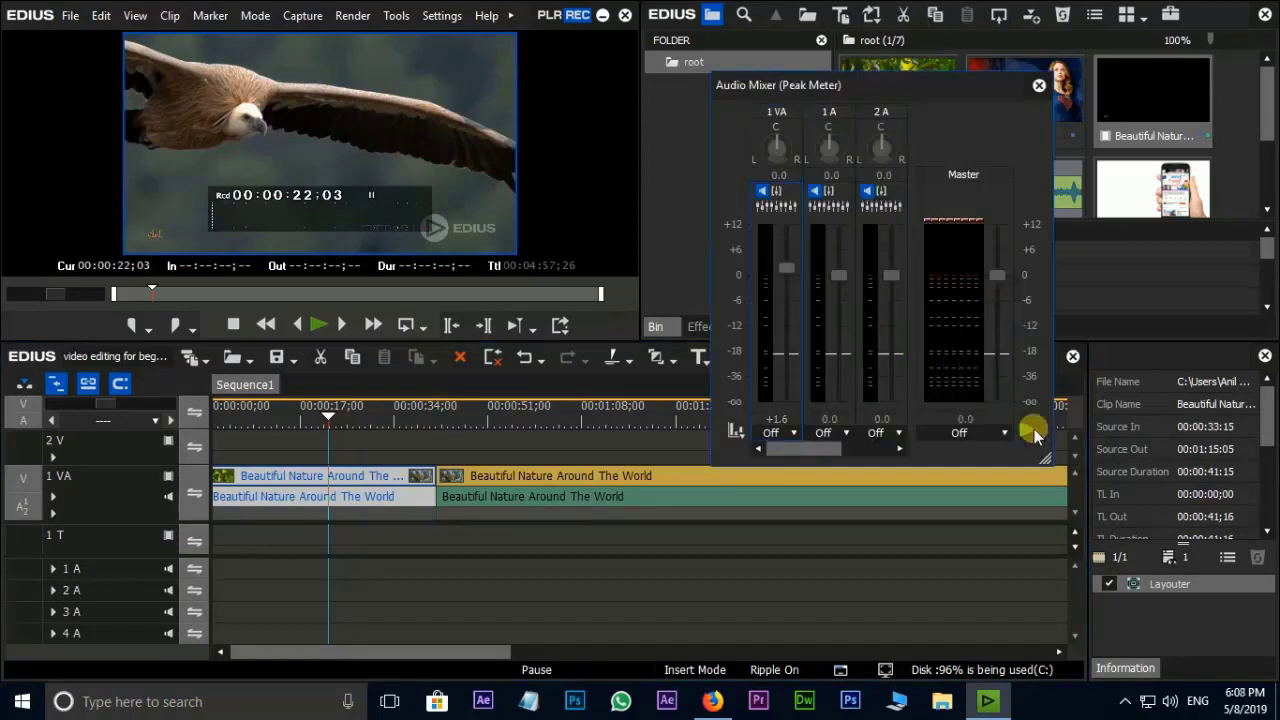
left_click(1028, 432)
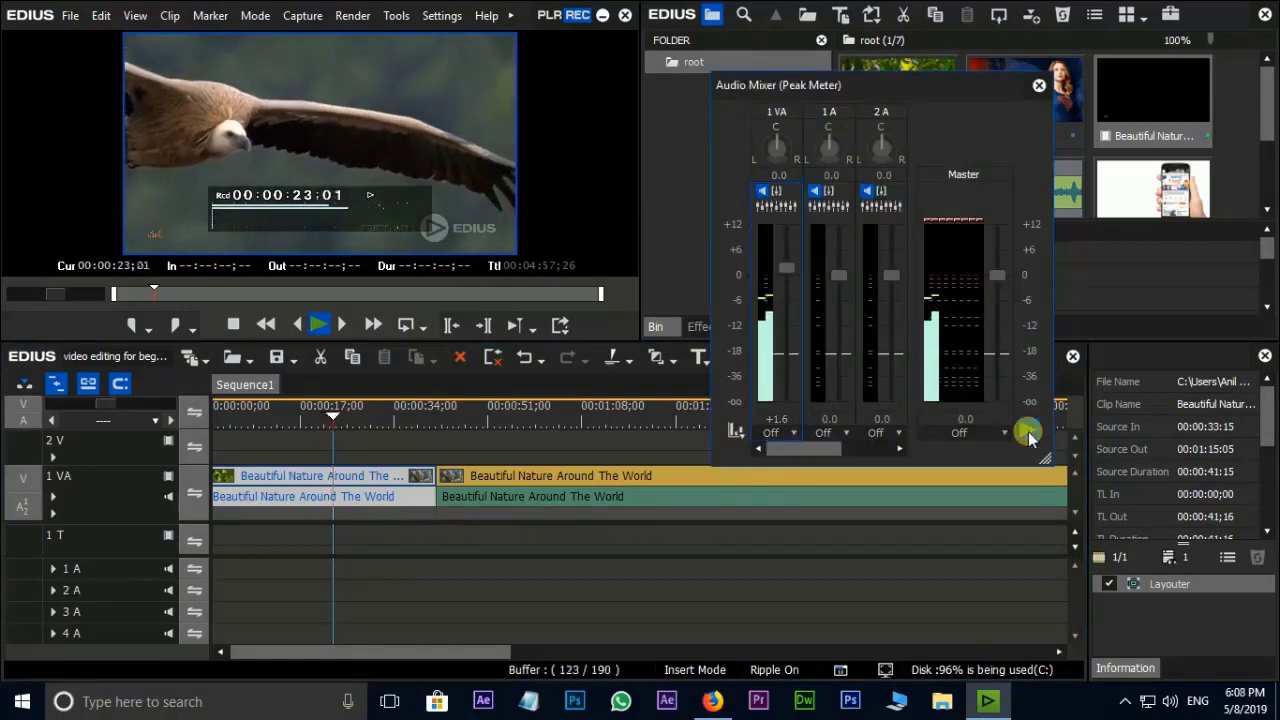
left_click(1028, 432)
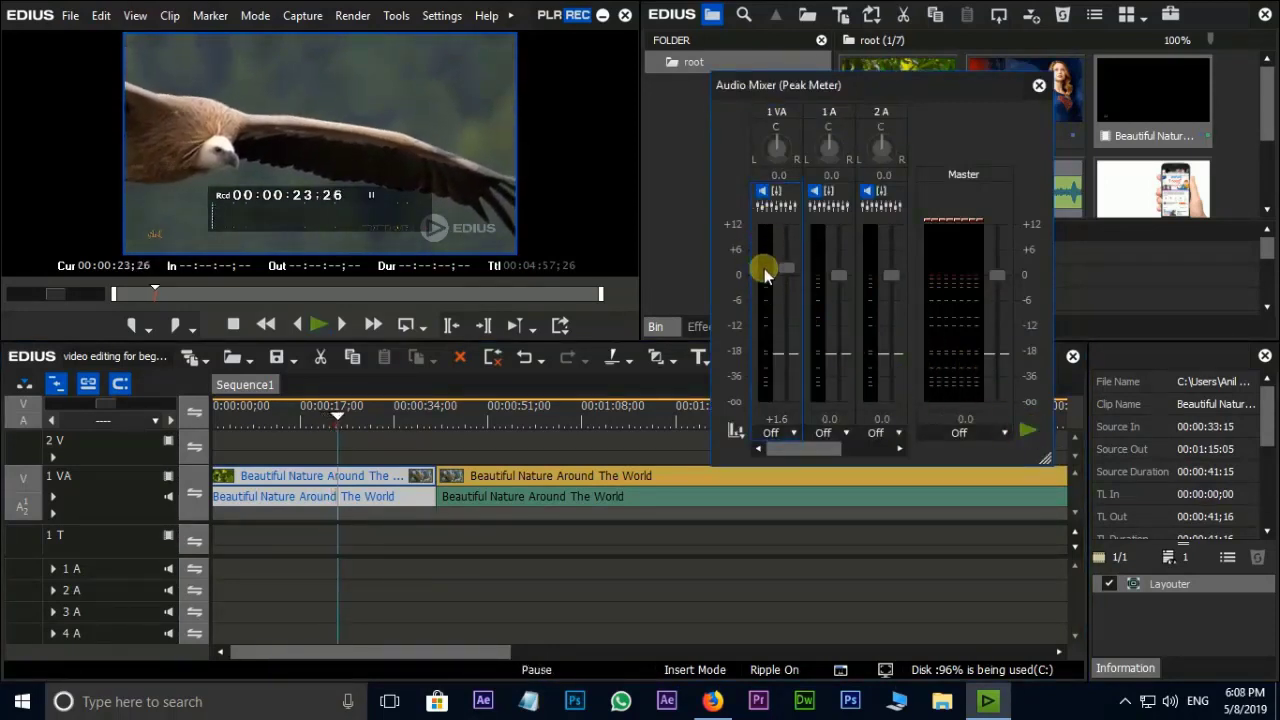
Set the 1 VA mixer operation to Track, raise its volume to +7.3, and play a stretch to check the level
left_click(793, 432)
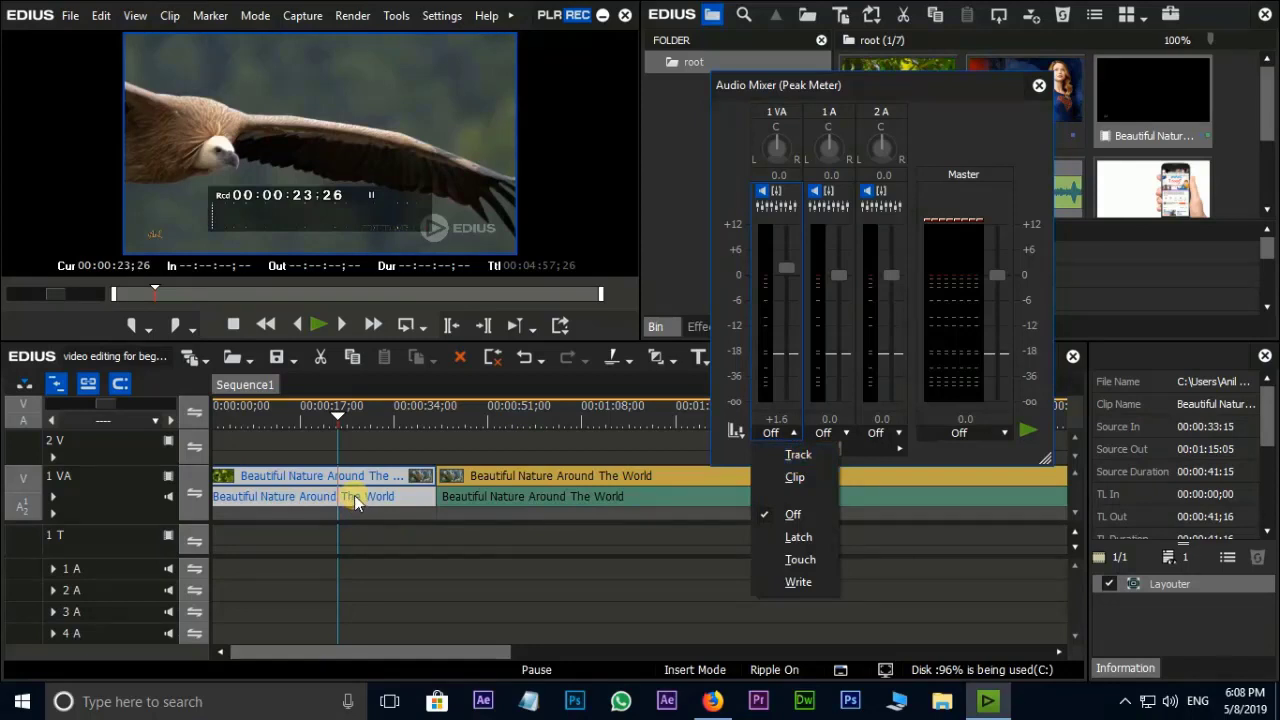
left_click(799, 462)
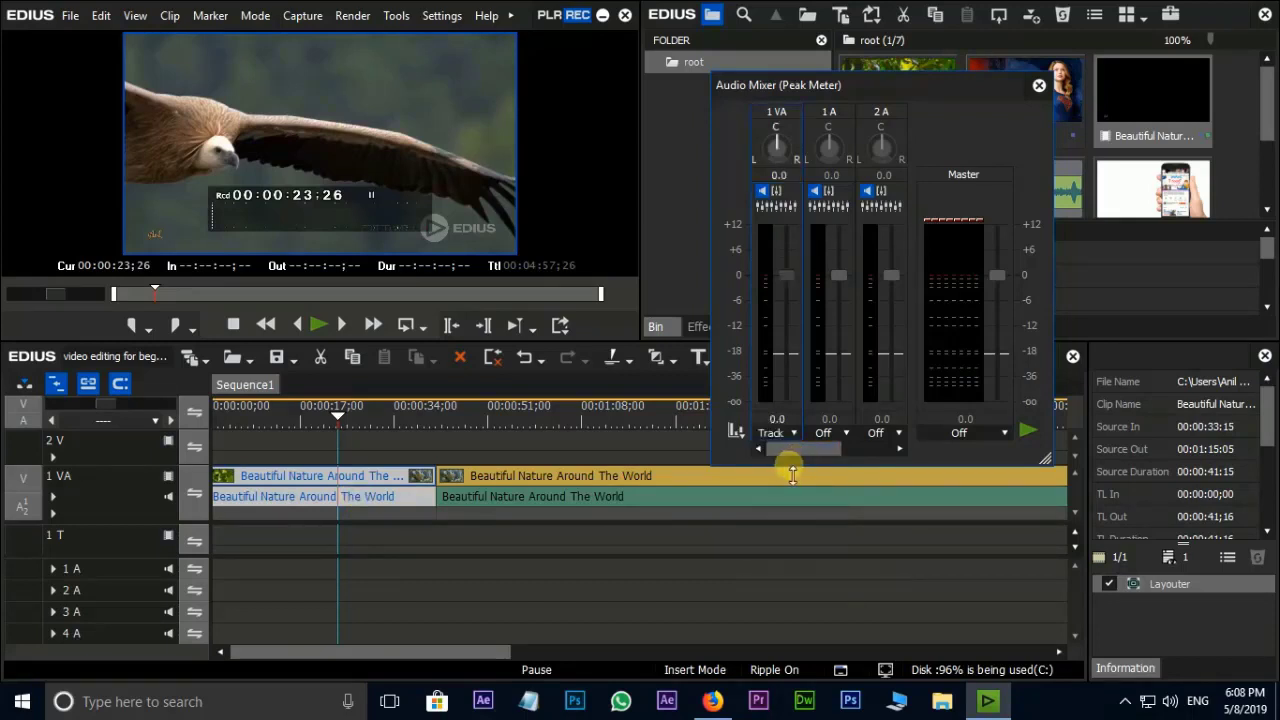
left_click_drag(787, 275, 789, 243)
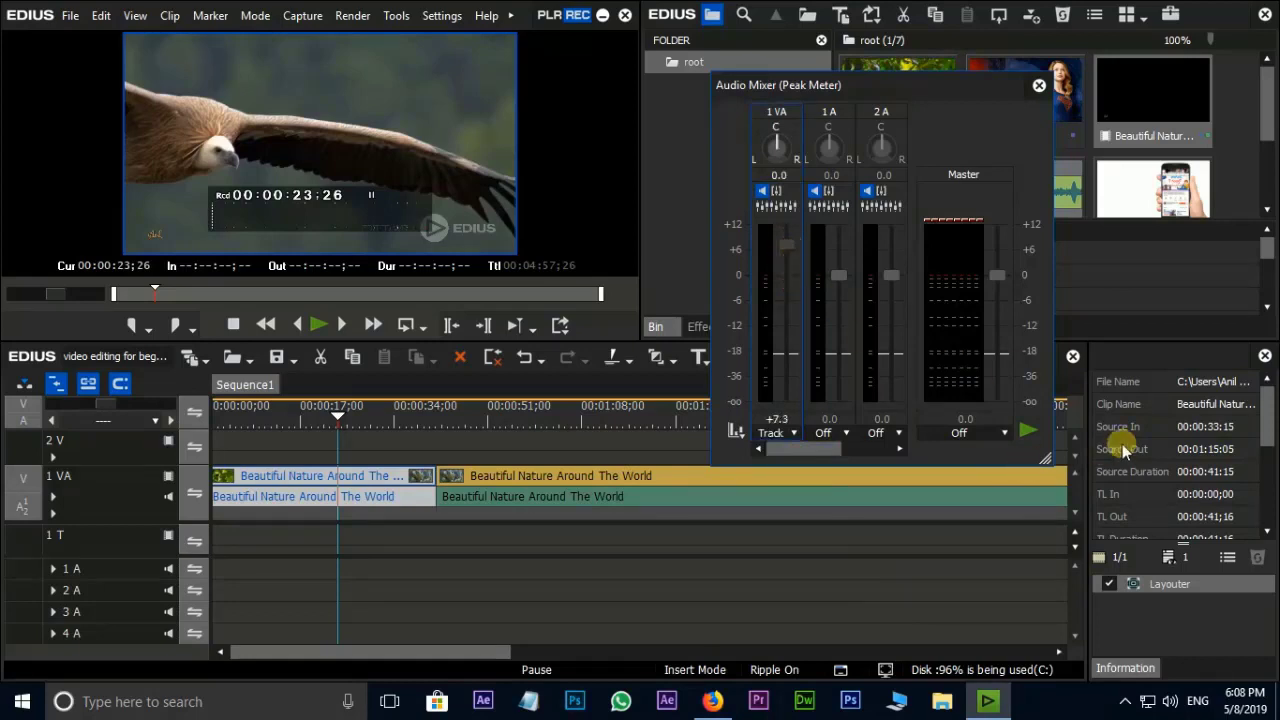
left_click(1029, 432)
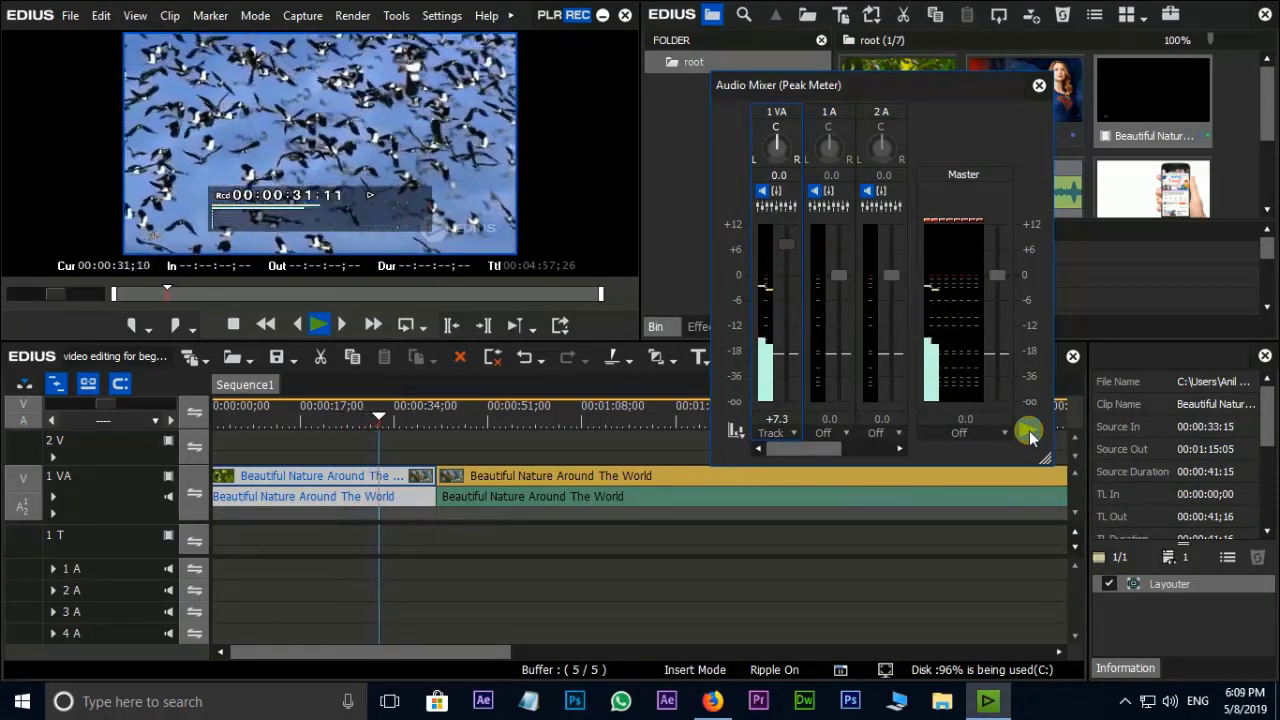
left_click(1028, 432)
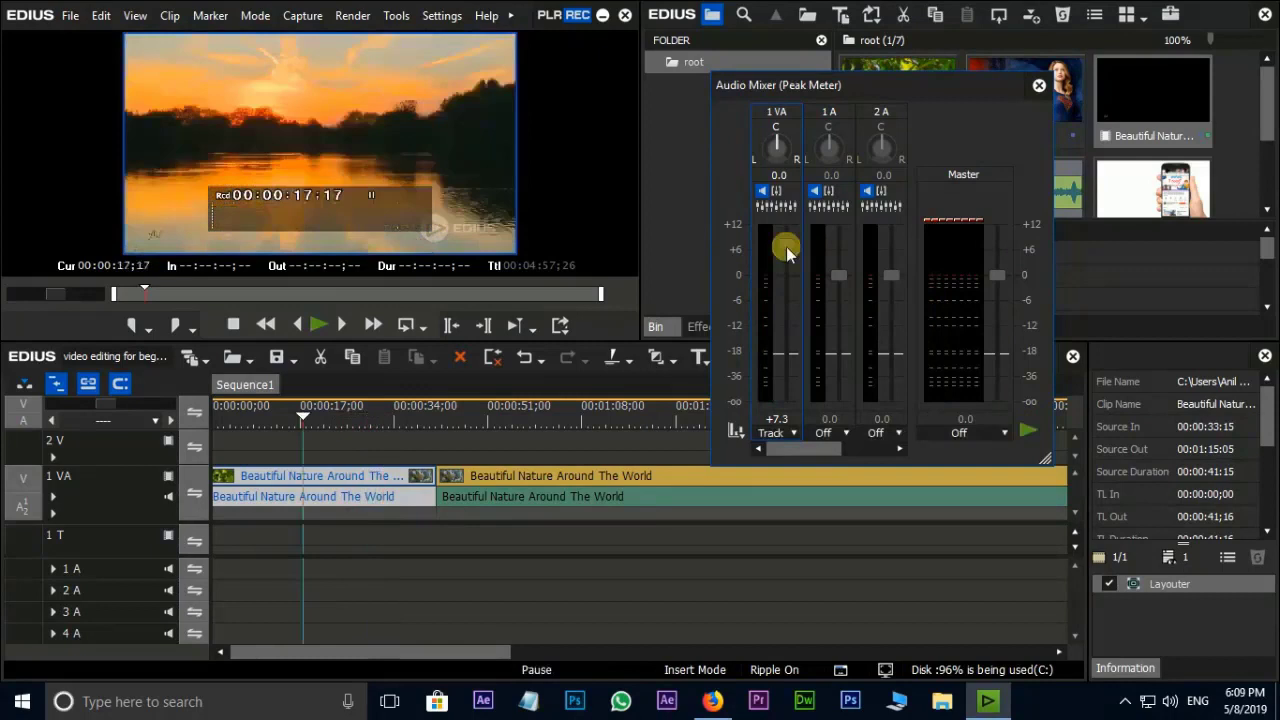
Lower the 1 VA volume to -38.2 for a playback check, bring it back to about -0.2, and close the Audio Mixer
left_click_drag(786, 252, 790, 377)
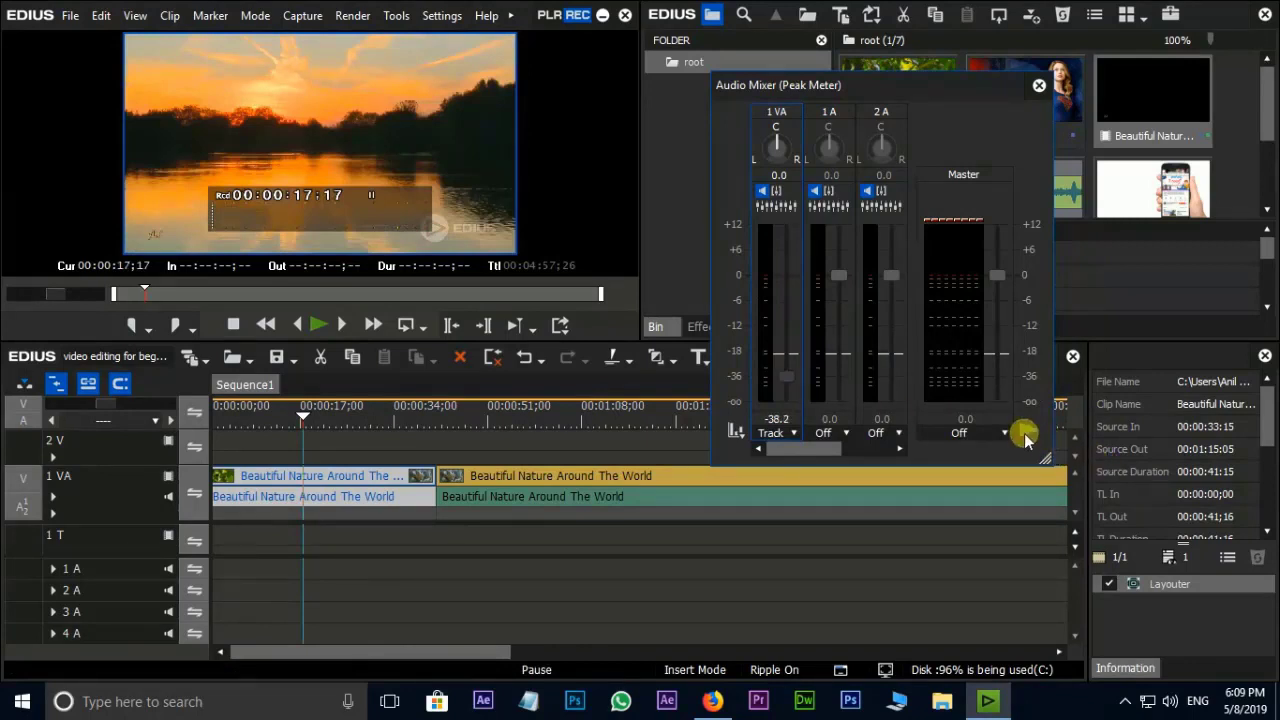
key("space")
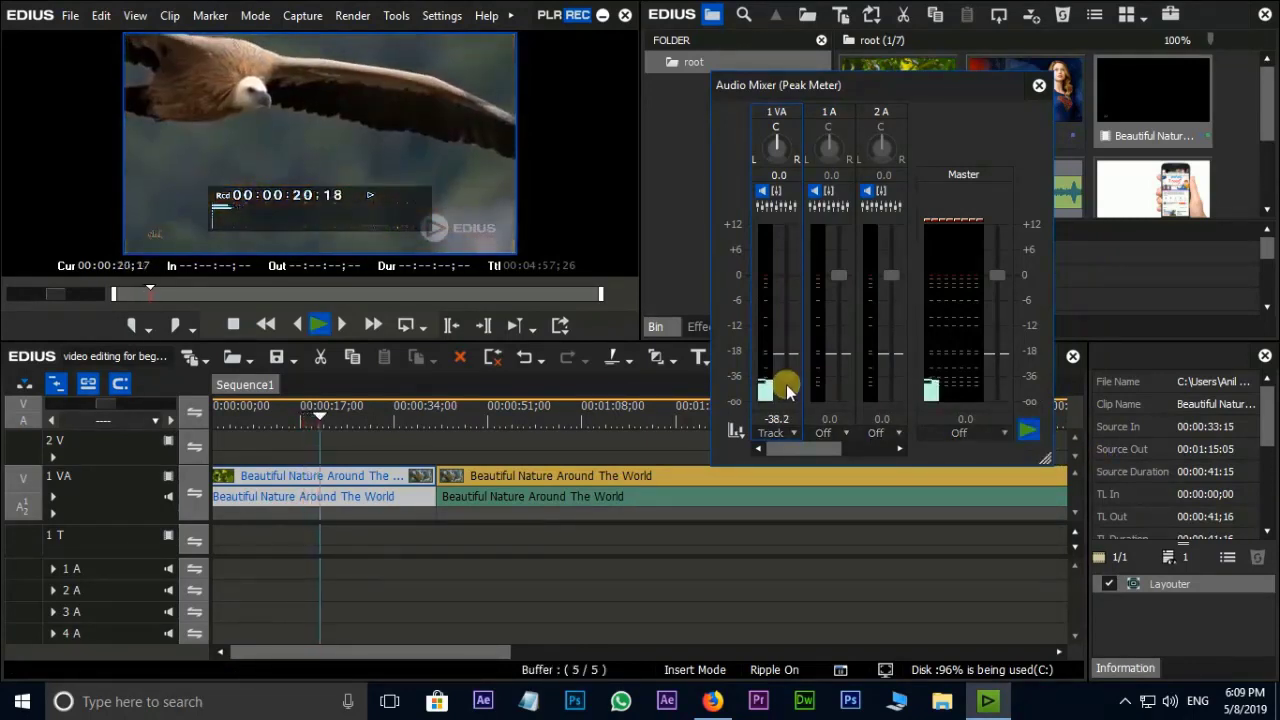
left_click_drag(787, 383, 785, 276)
key("space")
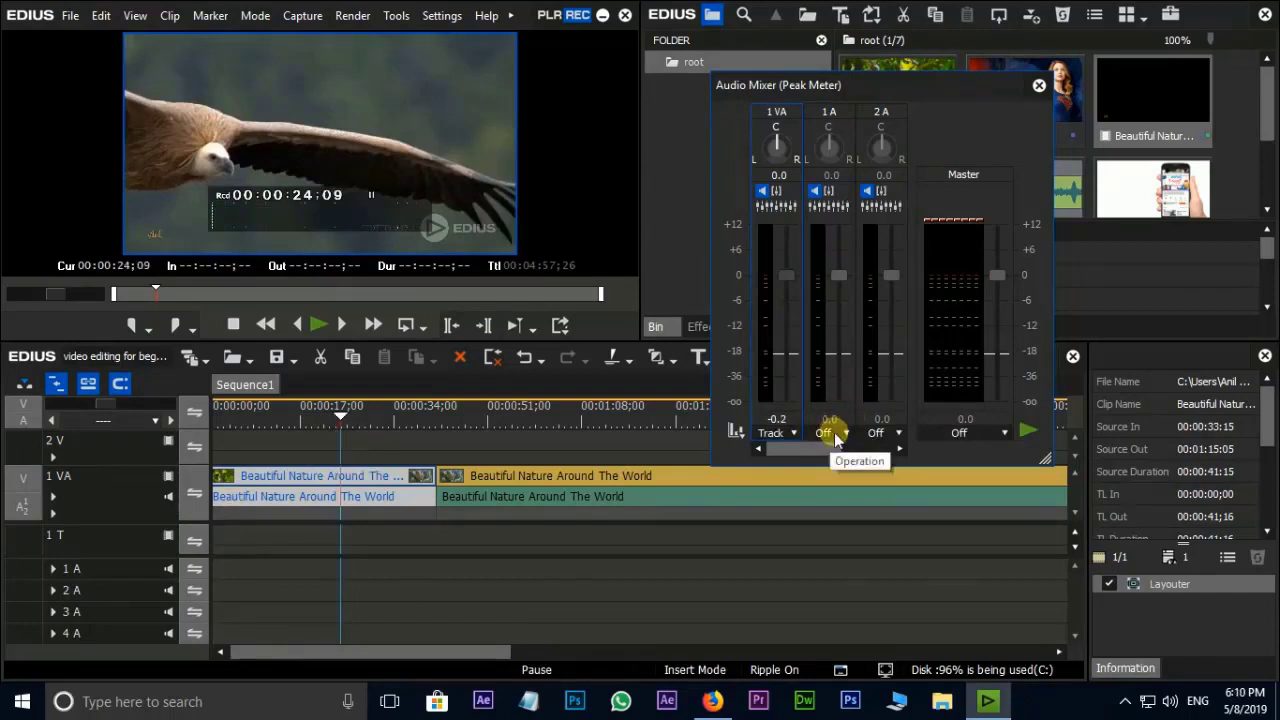
key("F9")
key("space")
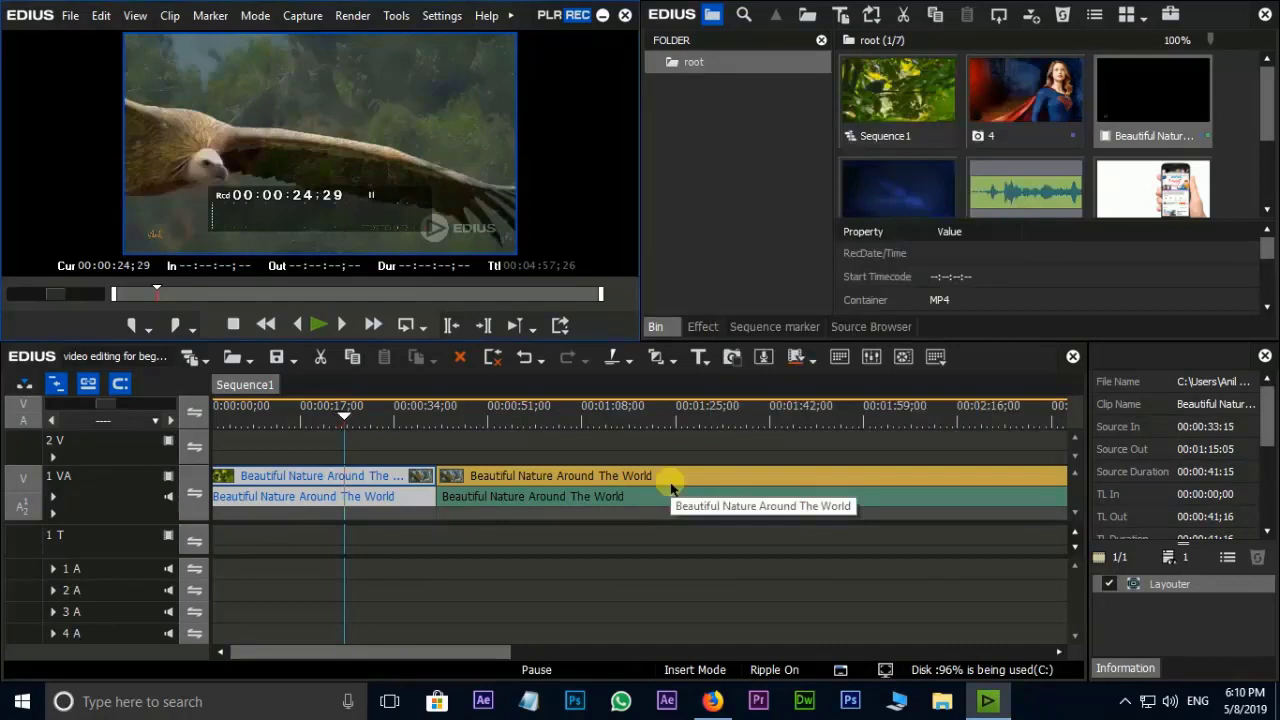